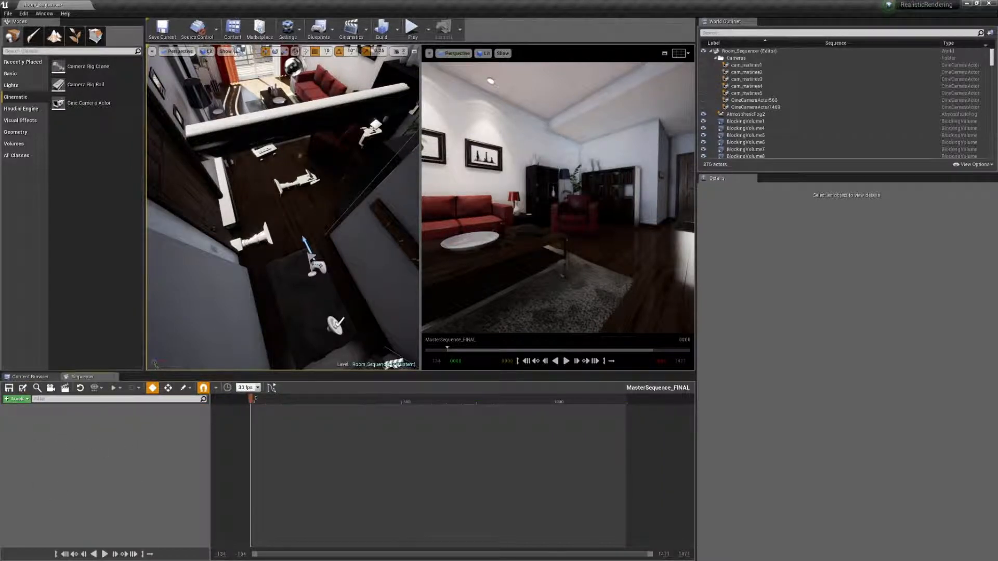
Step: Add a Shots track to MasterSequence_FINAL and insert the Cam1_FINAL level sequence as its first shot
click(16, 399)
click(46, 448)
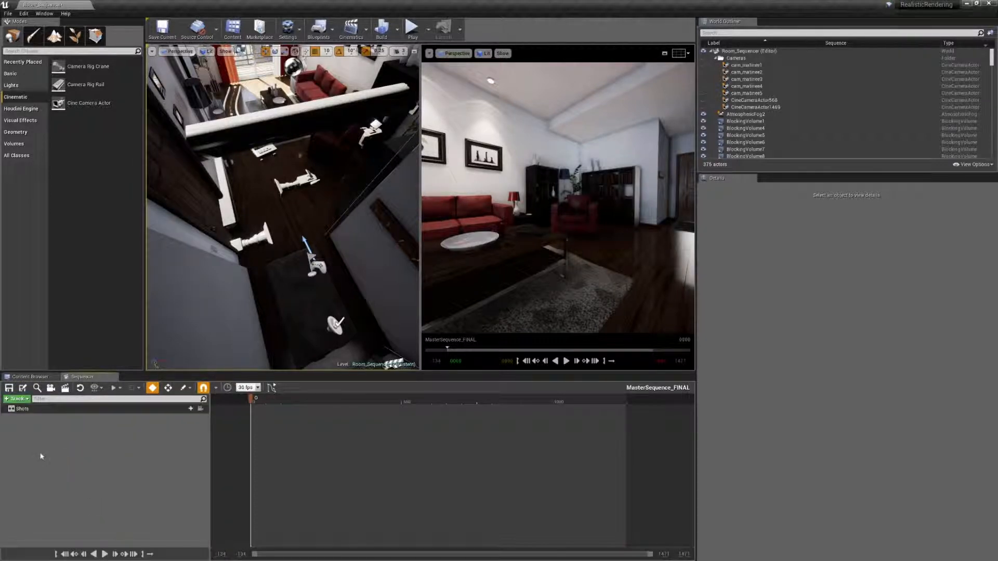
click(186, 410)
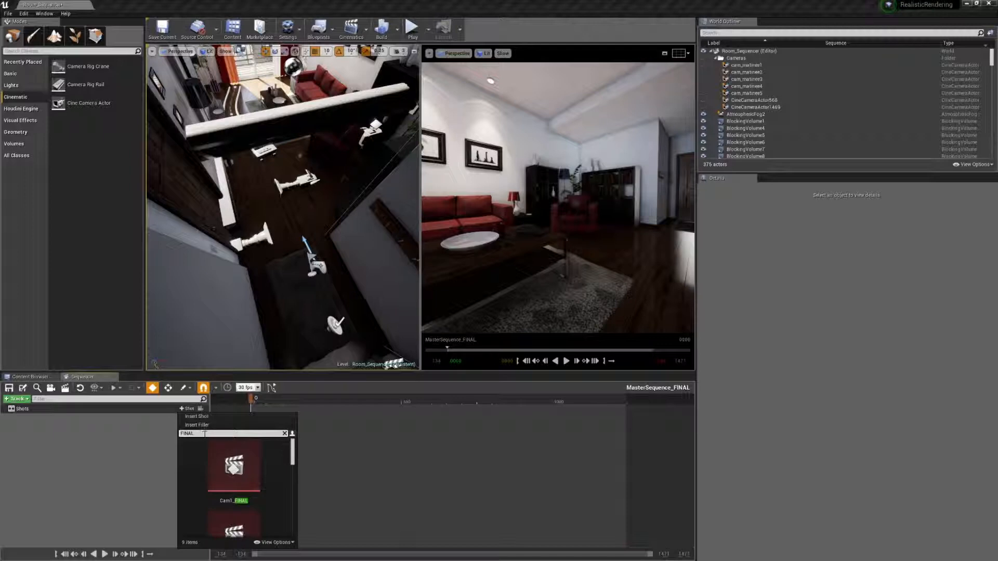
click(228, 468)
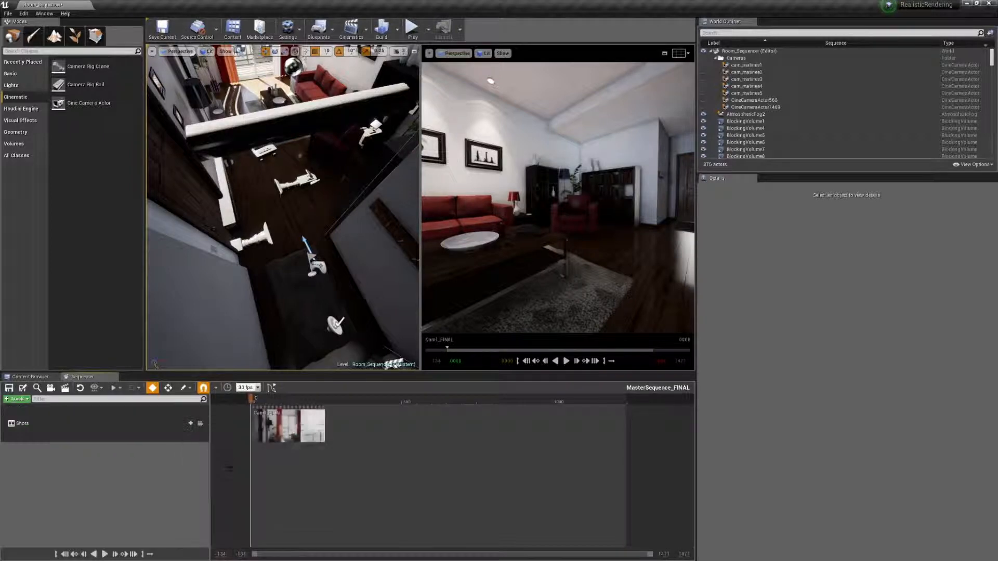
Step: Insert the Cam2_FINAL and Cam3_FINAL level sequences into the Shots track
click(185, 424)
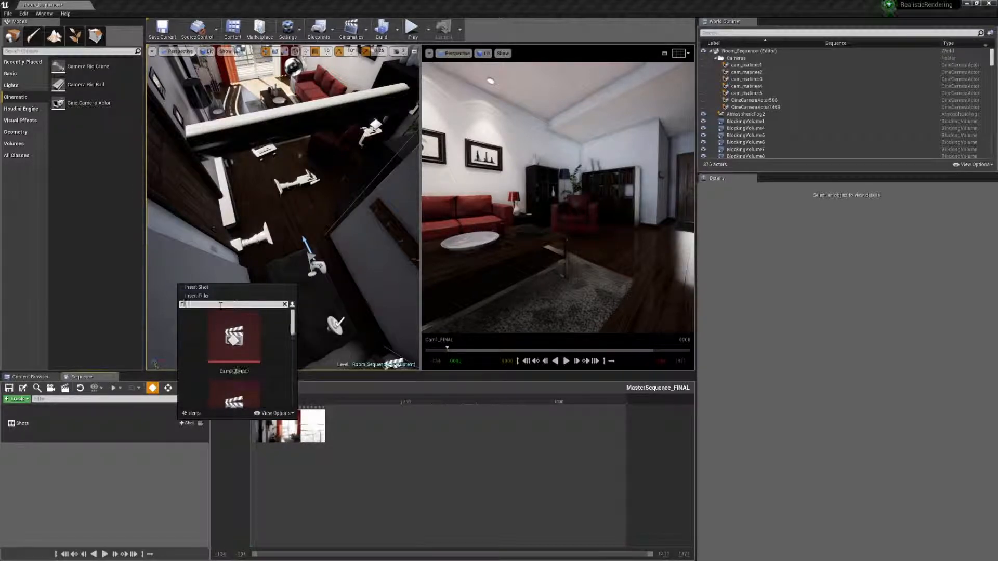
scroll(252, 370, down, 3)
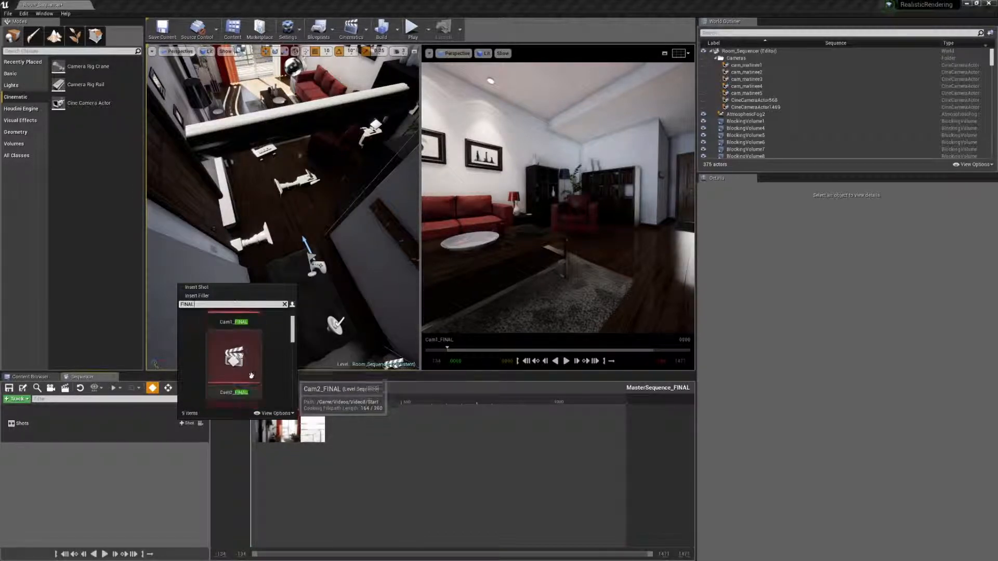
click(246, 343)
click(187, 442)
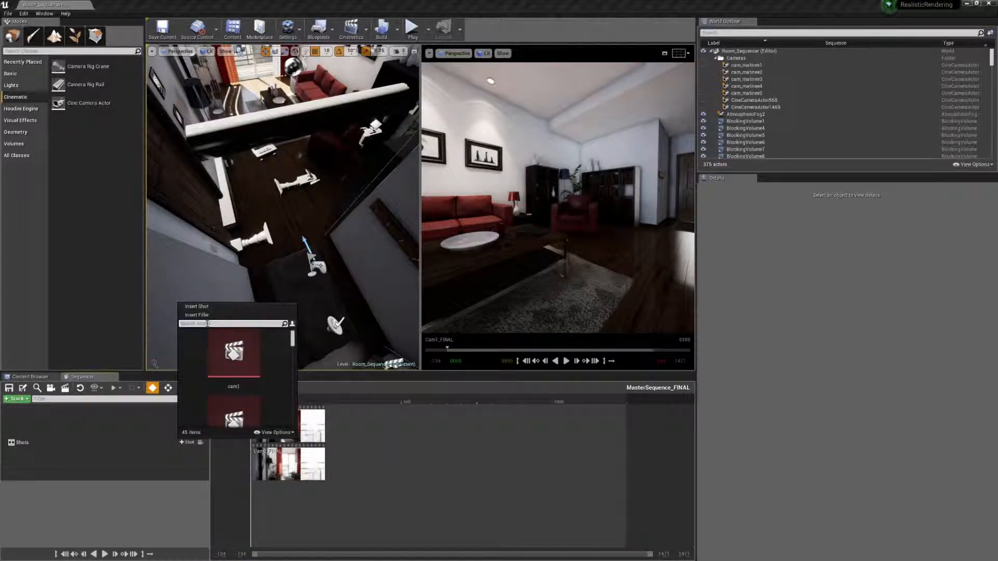
scroll(209, 373, down, 3)
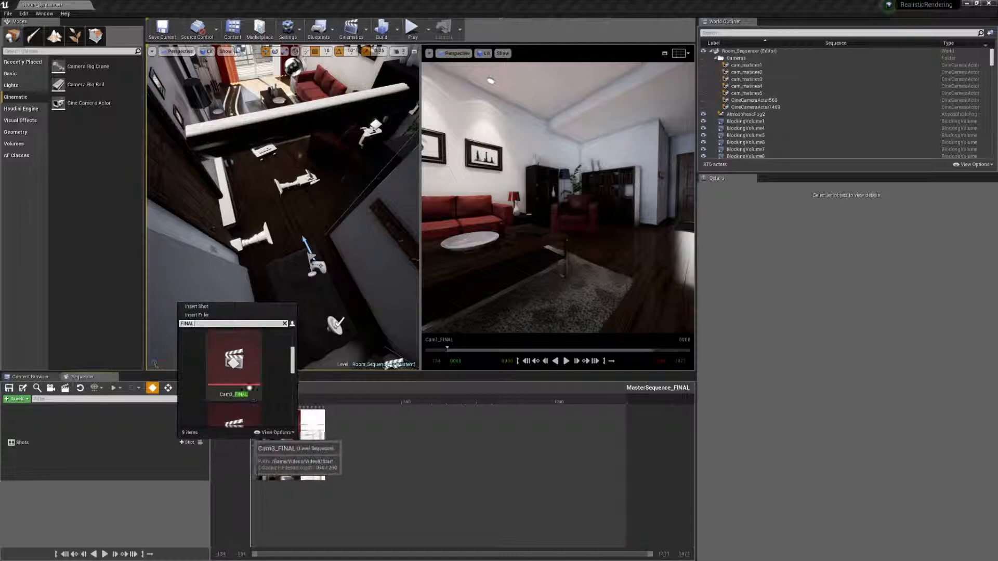
click(249, 387)
Step: Insert the Cam4_FINAL and Cam5_FINAL level sequences into the Shots track
click(186, 462)
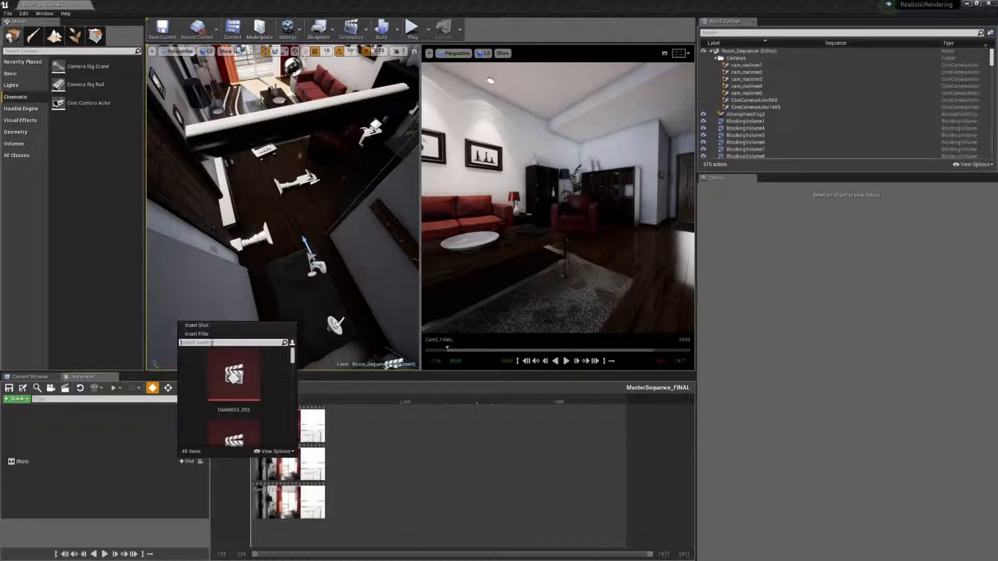
scroll(195, 400, down, 7)
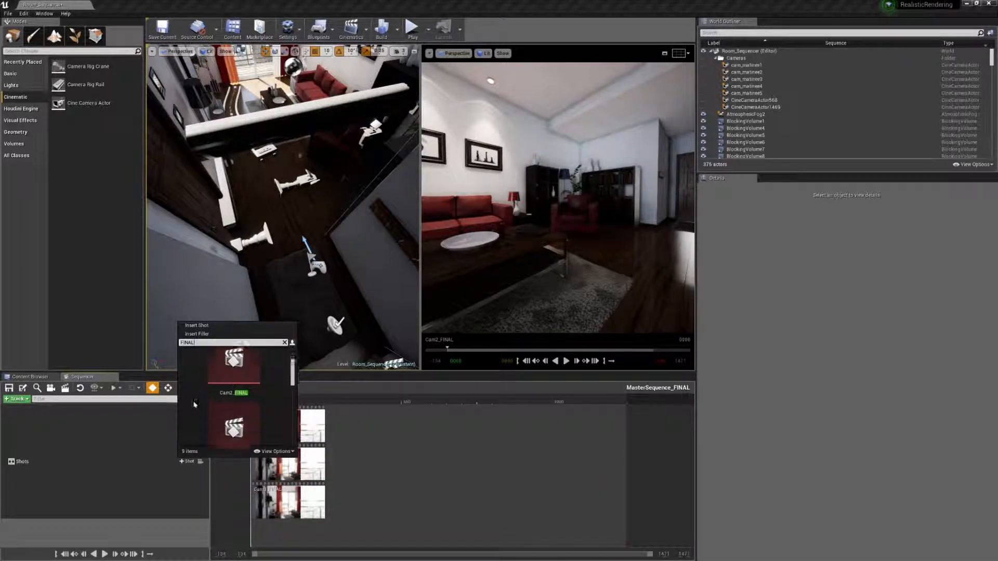
click(234, 419)
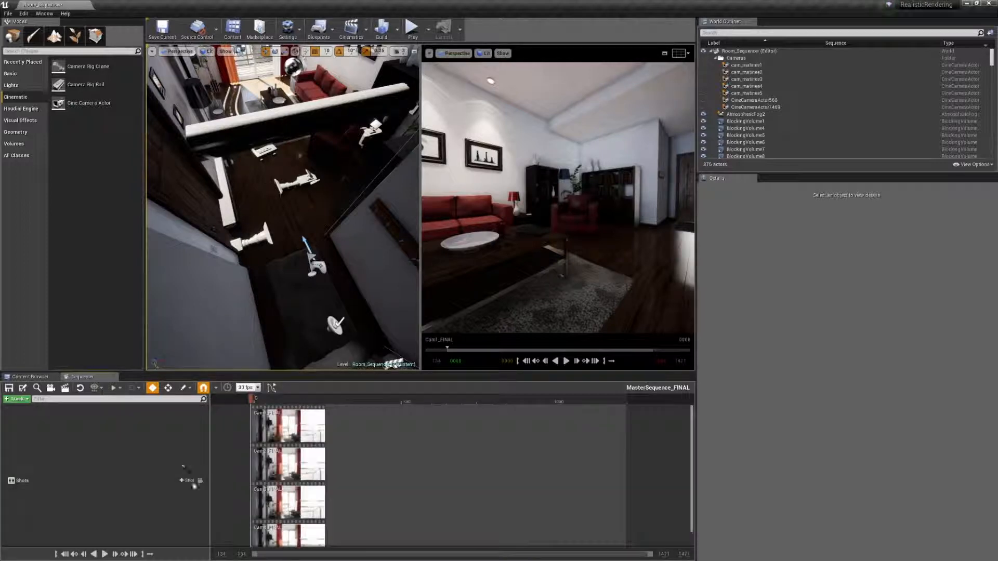
click(190, 480)
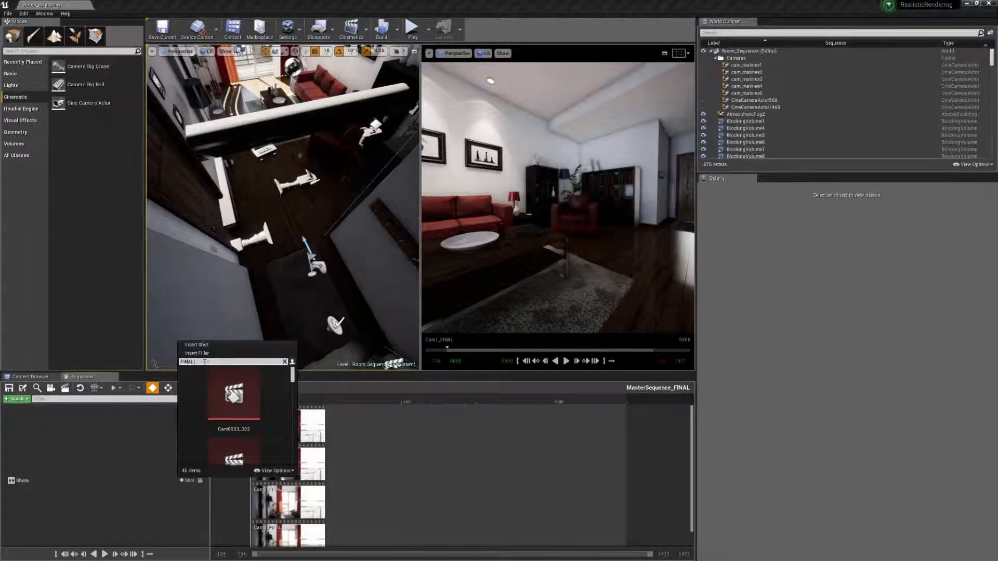
scroll(234, 418, down, 5)
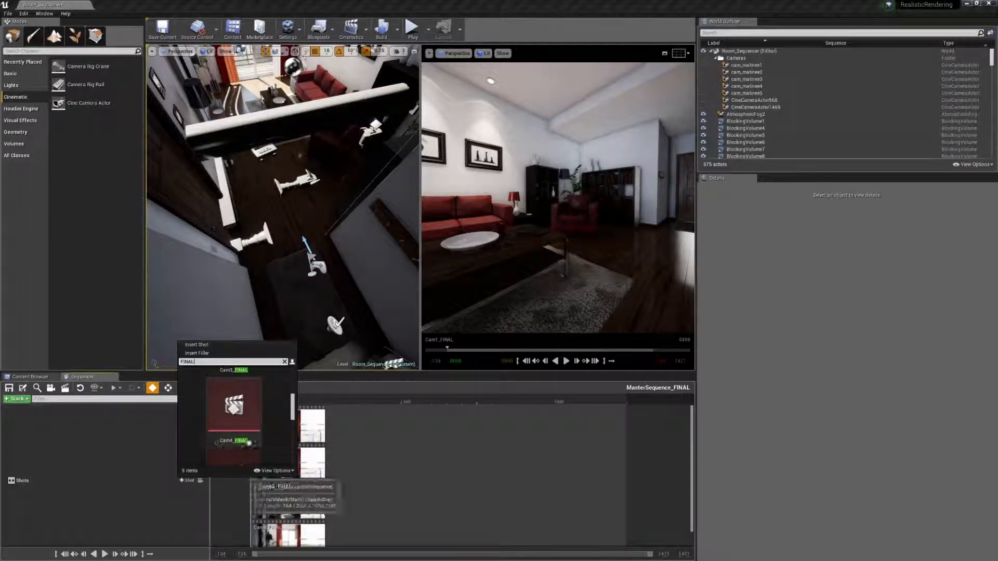
click(255, 451)
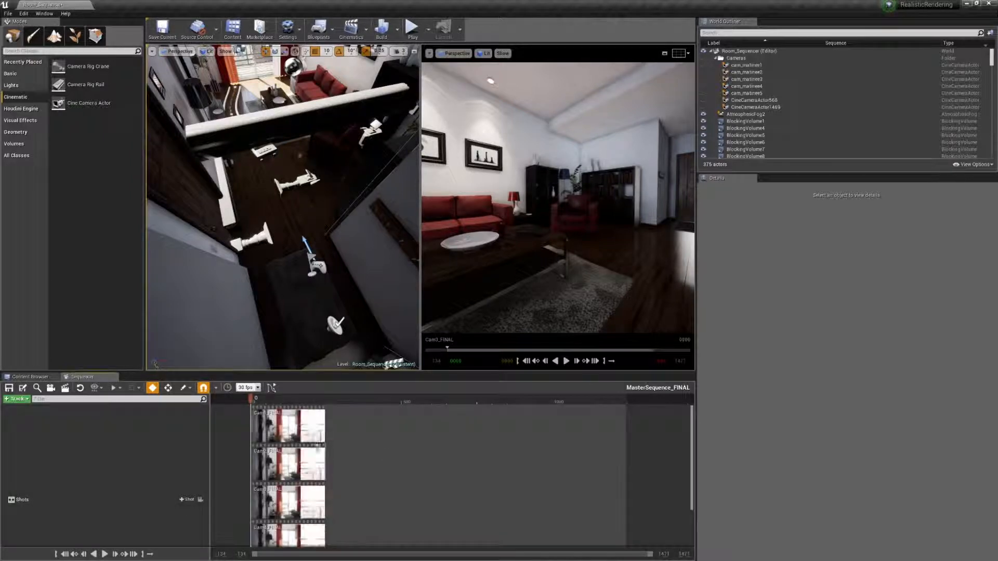
Step: Arrange the Cam2 to Cam5 shots end to end after Cam1_FINAL, alternating between the two rows of the Shots track
drag(289, 469, 368, 461)
drag(309, 494, 543, 446)
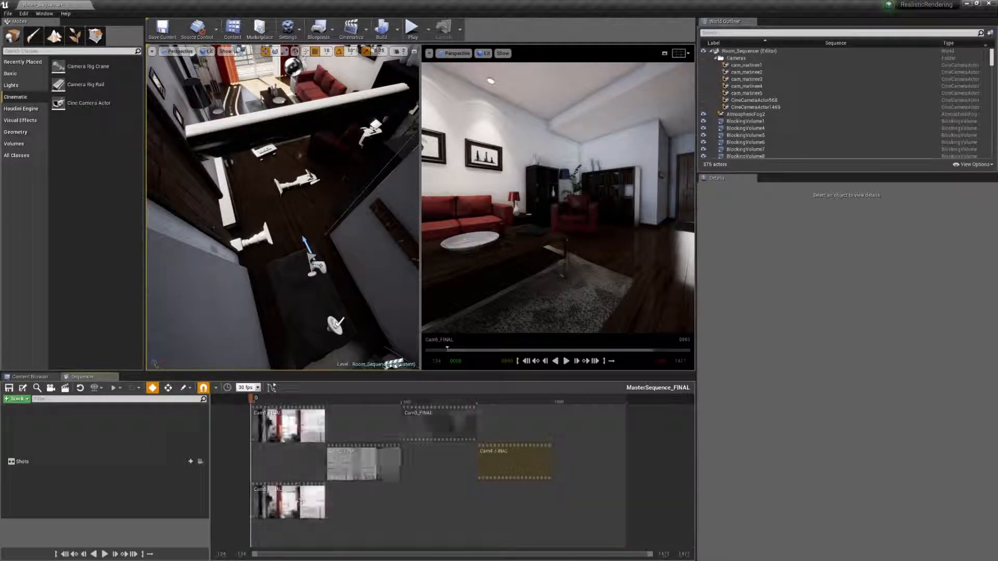
drag(297, 493, 598, 418)
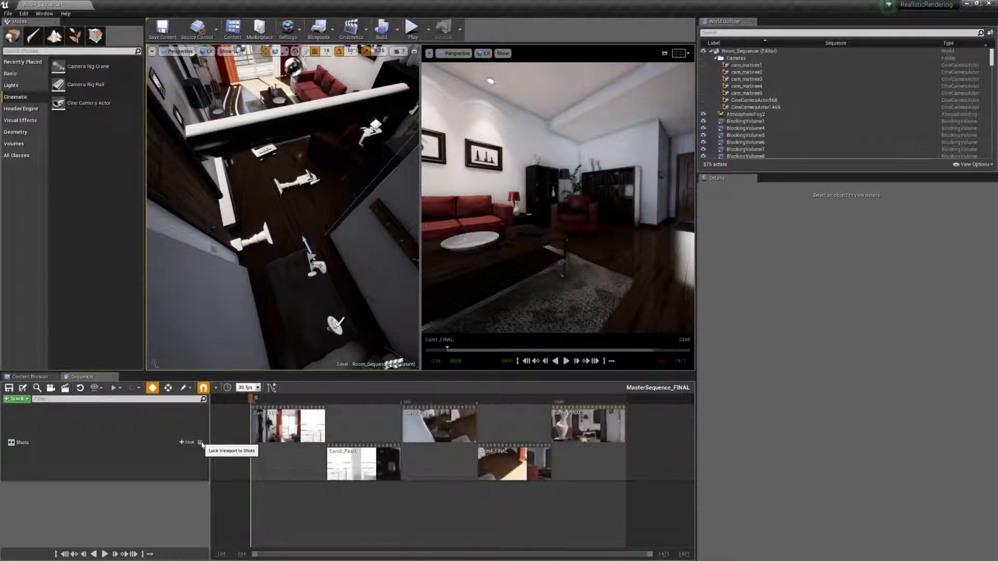
Step: Lock the viewport to the shots and preview the sequence through the cameras up to frame 319
key(space)
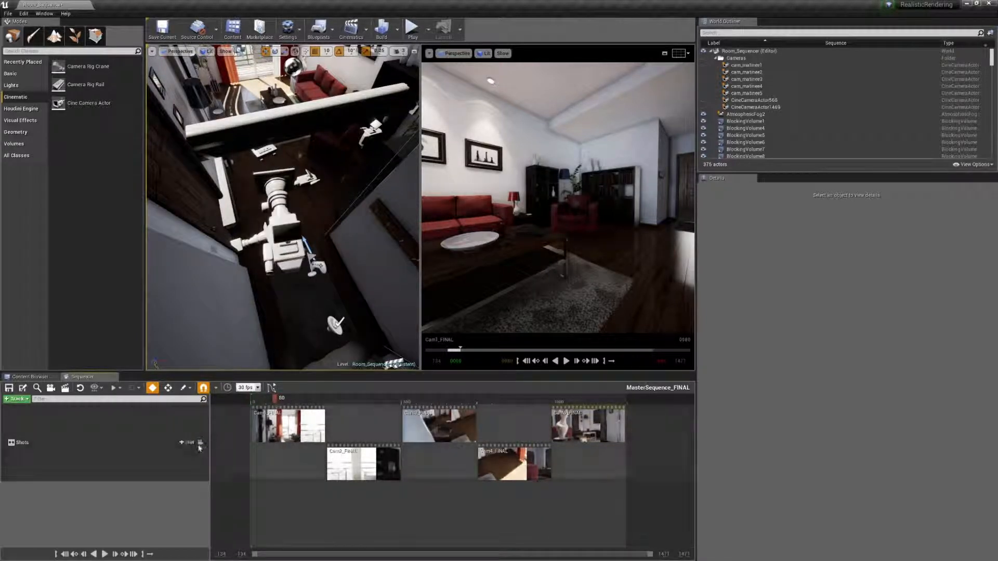
click(201, 443)
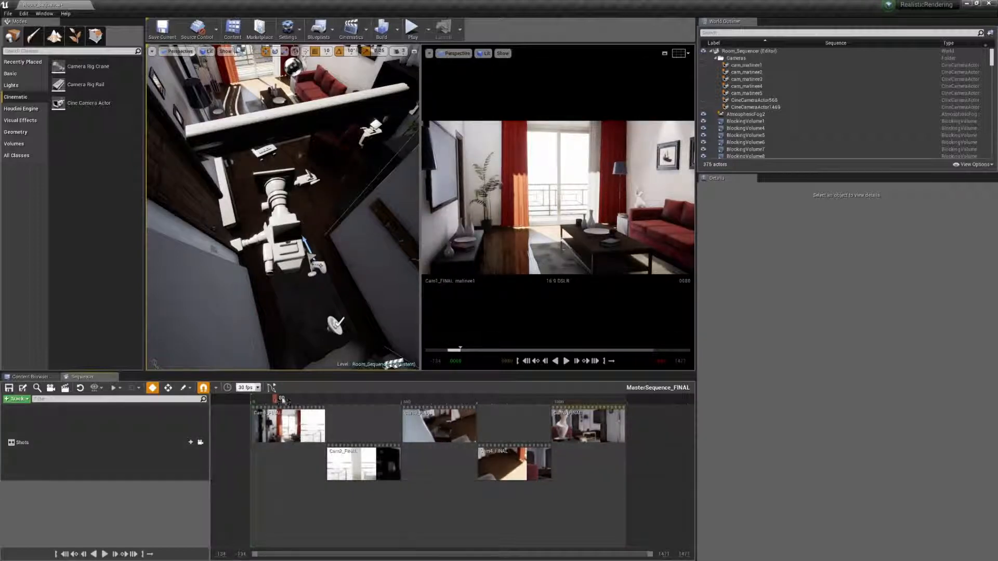
drag(281, 401, 347, 400)
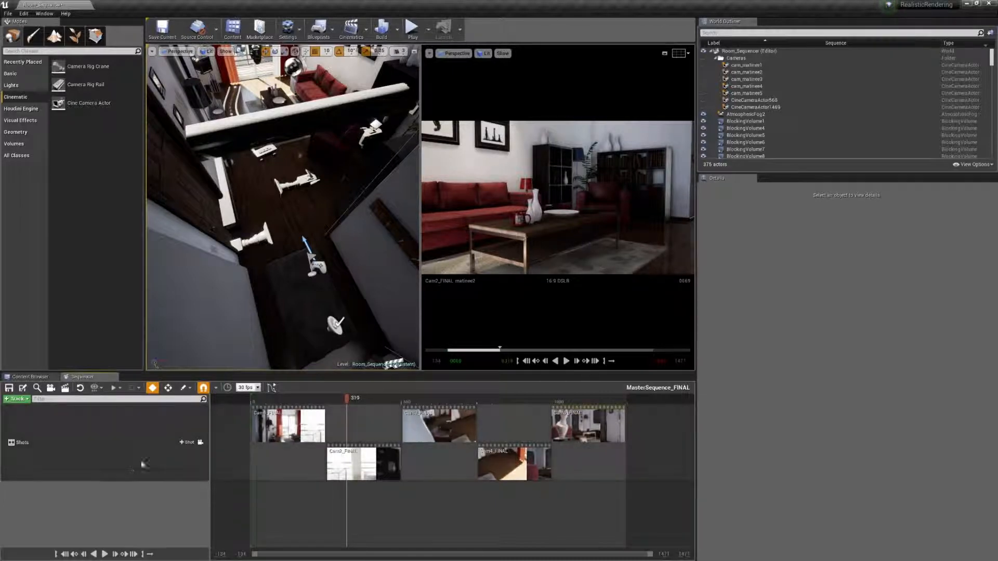
Step: Insert MaxCamera_FINAL as a shot directly after Cam5_FINAL and extend the playback range to the end of that shot
click(185, 443)
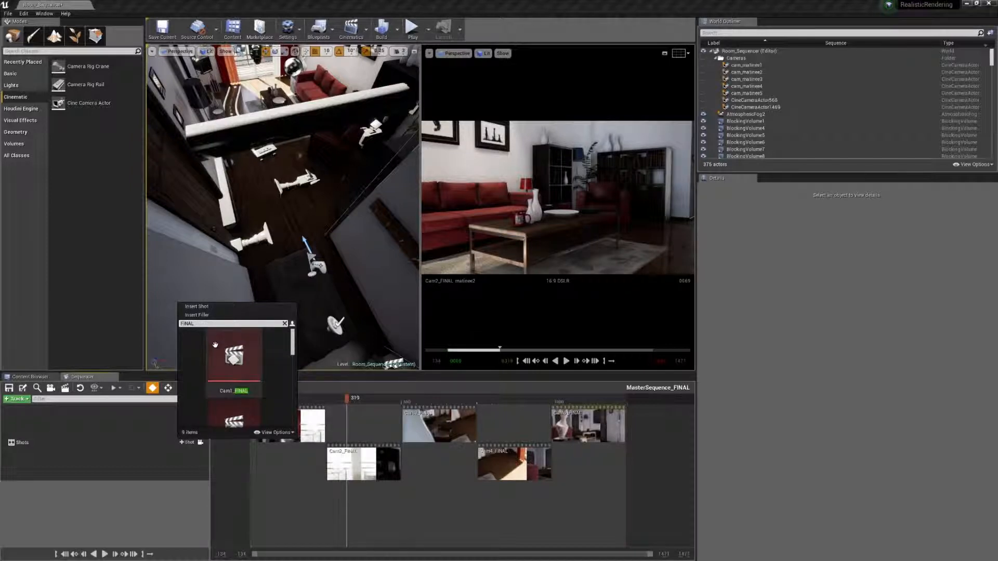
scroll(208, 400, down, 15)
scroll(208, 399, down, 3)
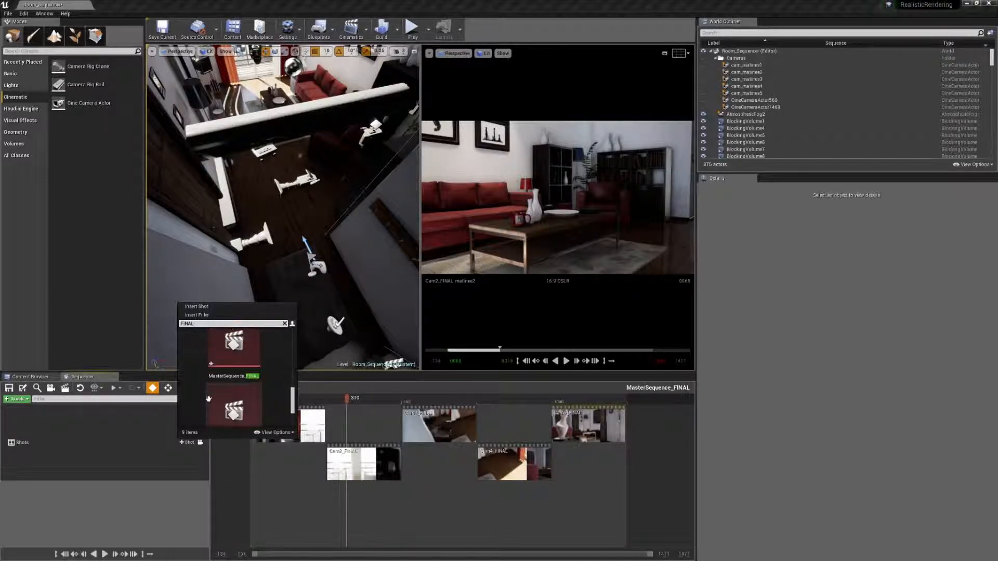
click(229, 395)
drag(388, 496, 643, 457)
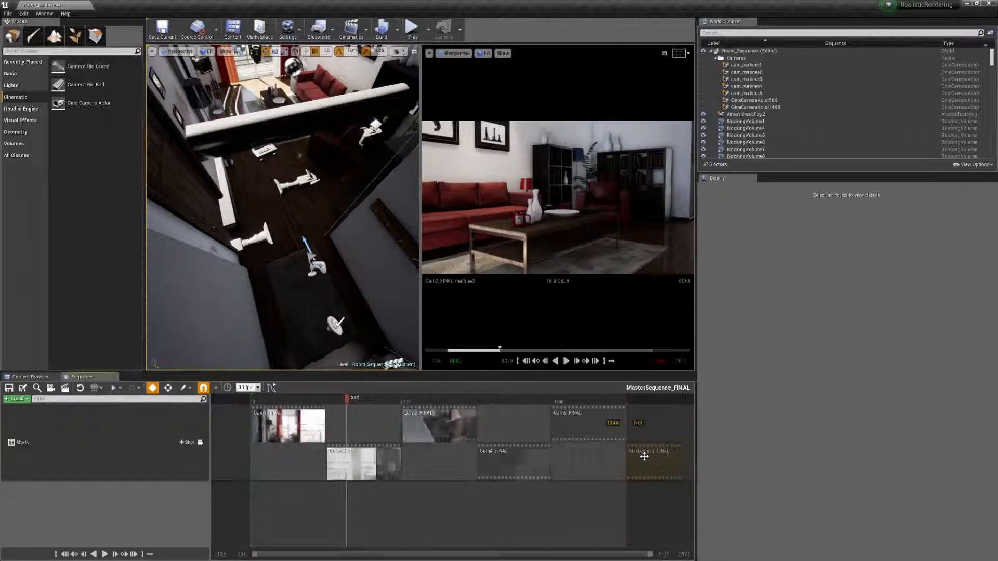
drag(627, 404, 683, 405)
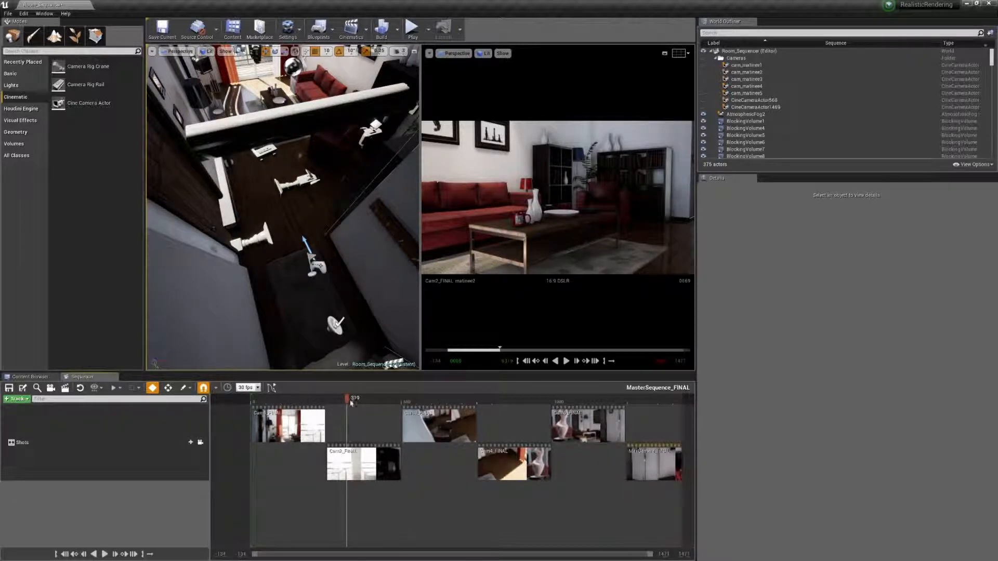
Step: Scrub through the assembled shots, and switch to VLC media player to review the flythrough video from near its beginning
drag(351, 404, 668, 433)
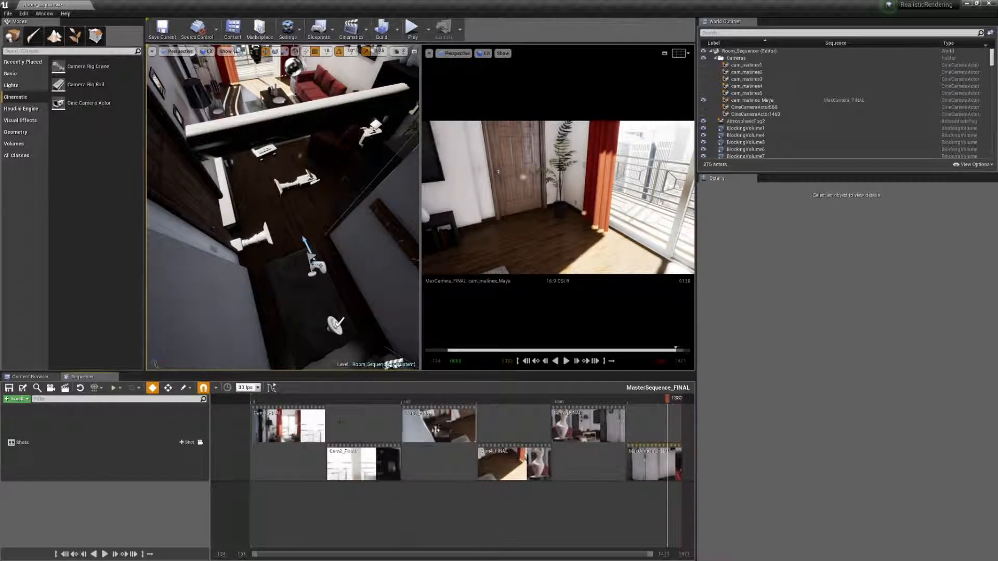
drag(286, 403, 613, 402)
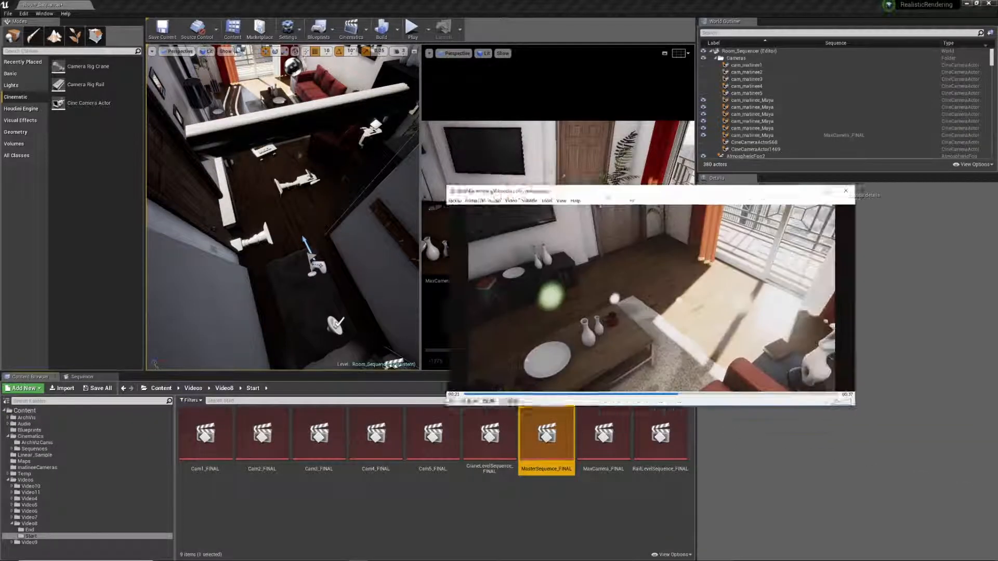
drag(641, 197, 470, 168)
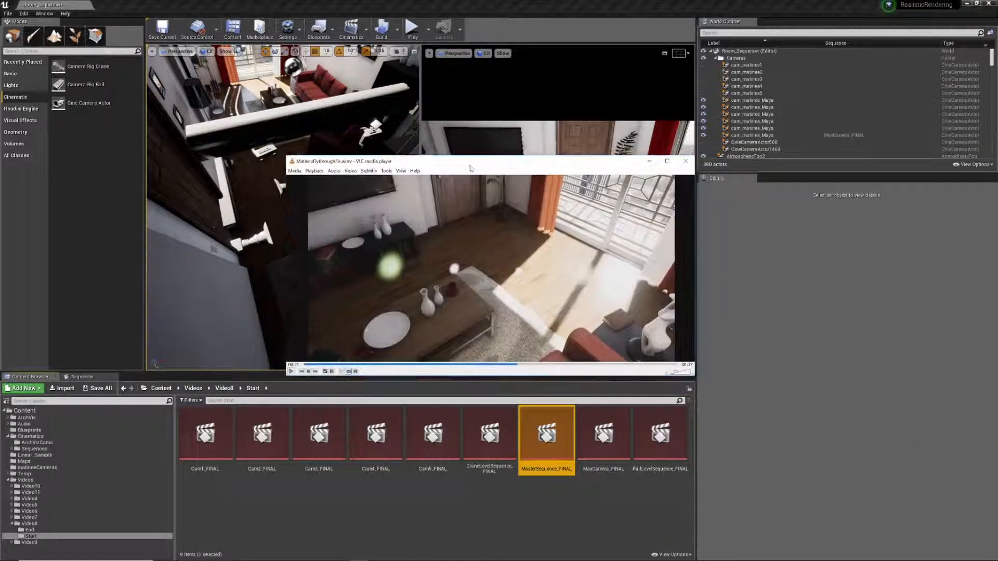
click(311, 365)
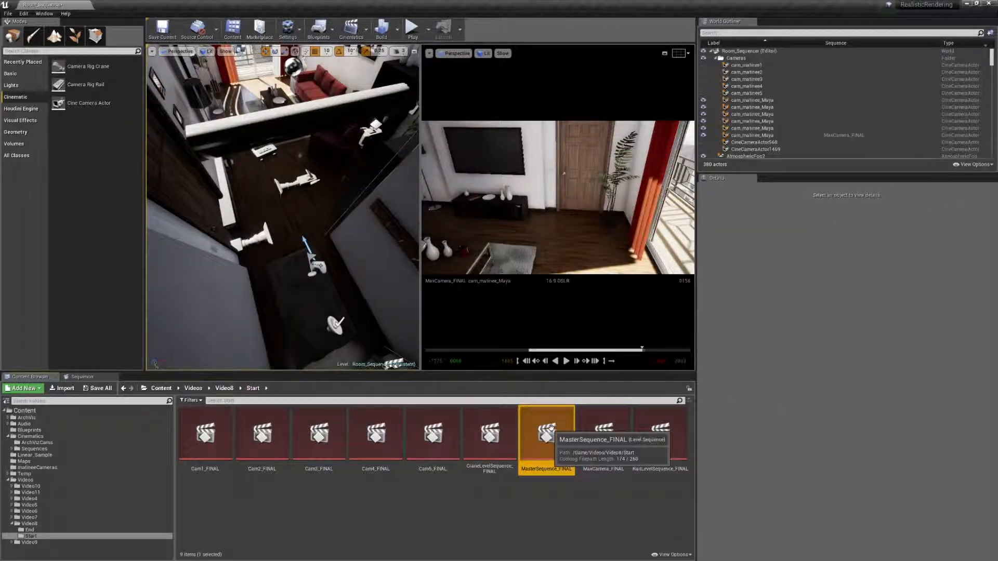
Step: Return to the master sequence in Unreal, add a Fade track and key it at frame 220 with a value of 0.0
click(79, 378)
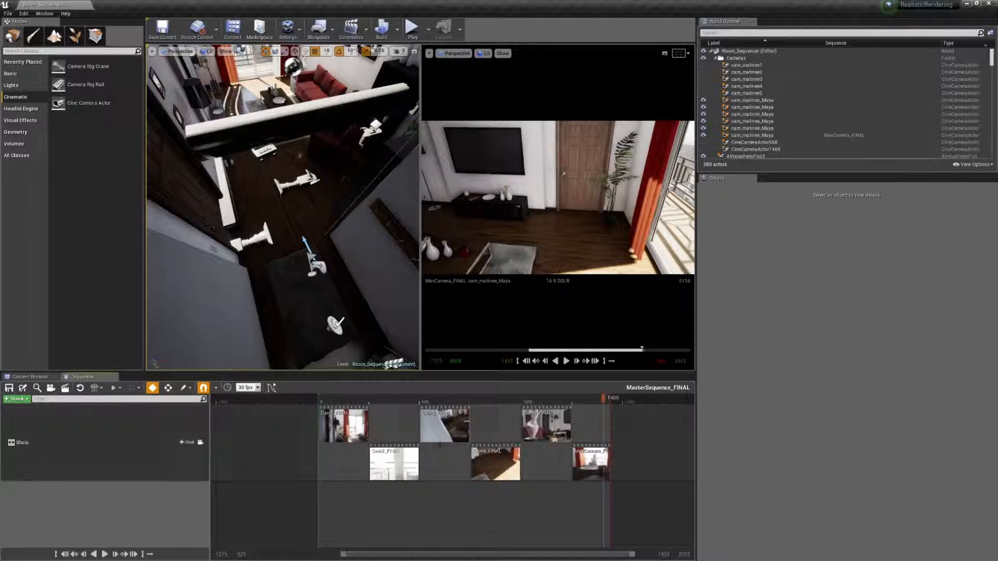
click(15, 402)
click(32, 480)
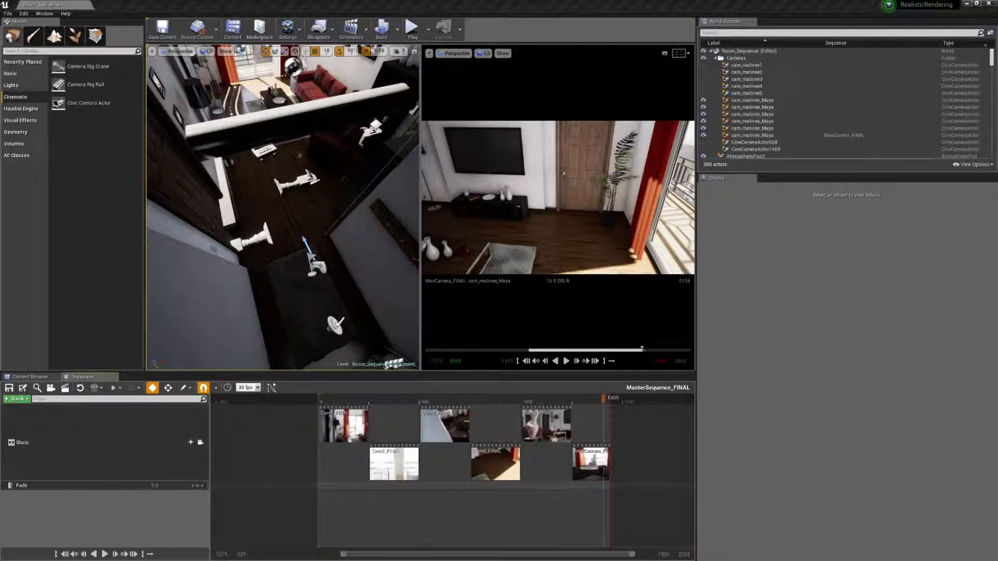
drag(604, 399, 364, 402)
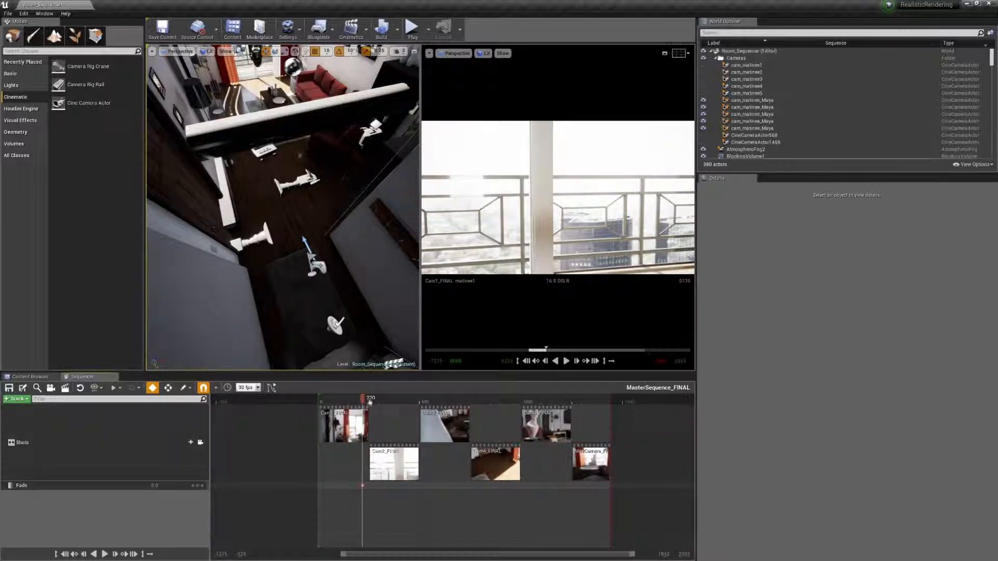
Step: Key the Fade track at 1.0 on frame 233, just before the end of the Cam1_FINAL shot
click(367, 401)
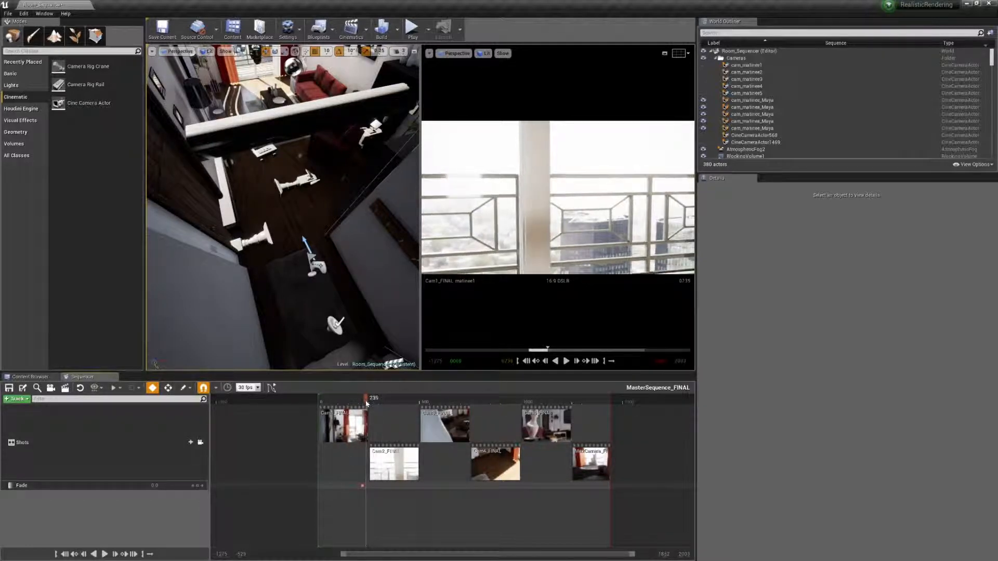
key(Left)
key(Left)
key(Left)
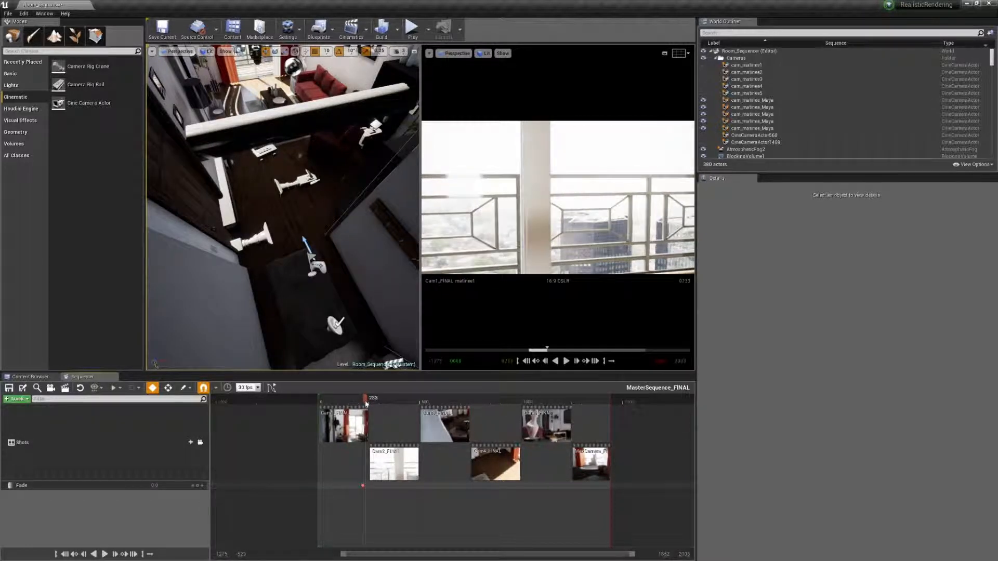
scroll(366, 401, up, 5)
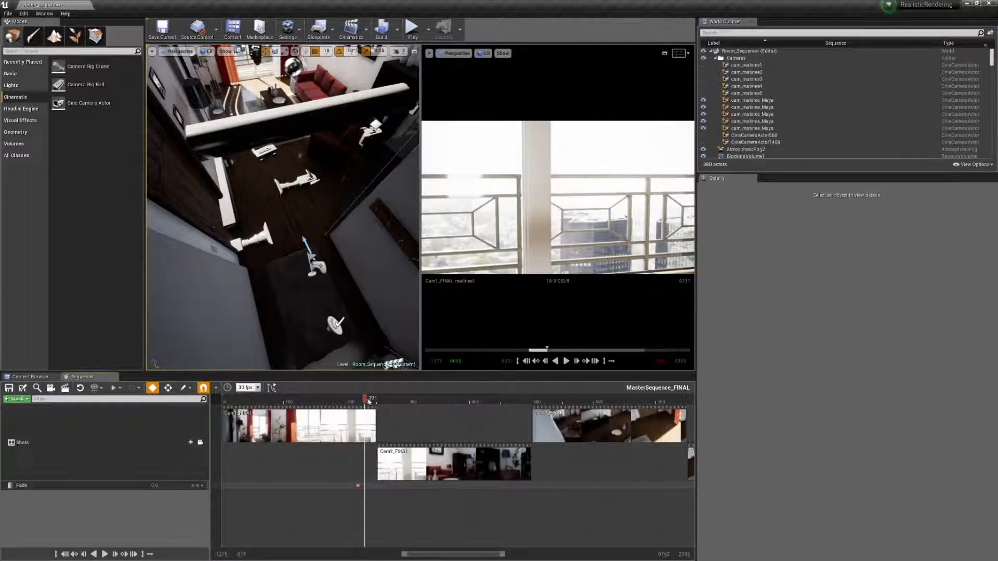
drag(368, 401, 367, 402)
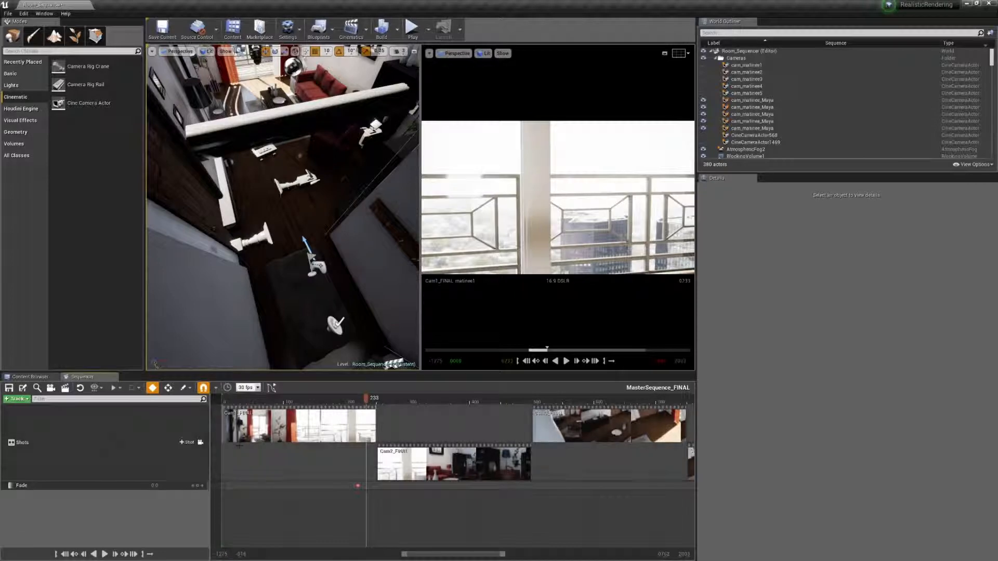
click(160, 488)
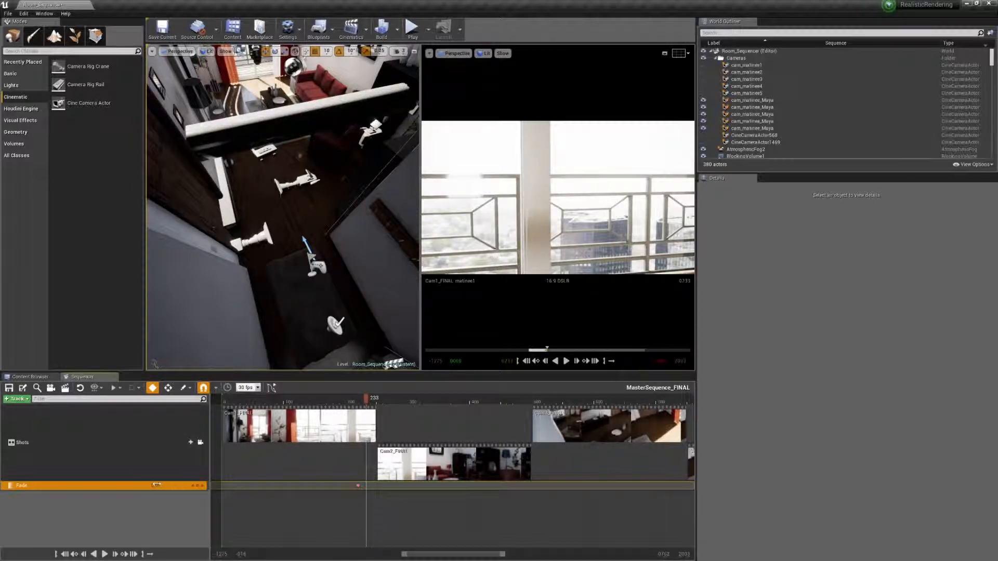
drag(156, 486, 167, 486)
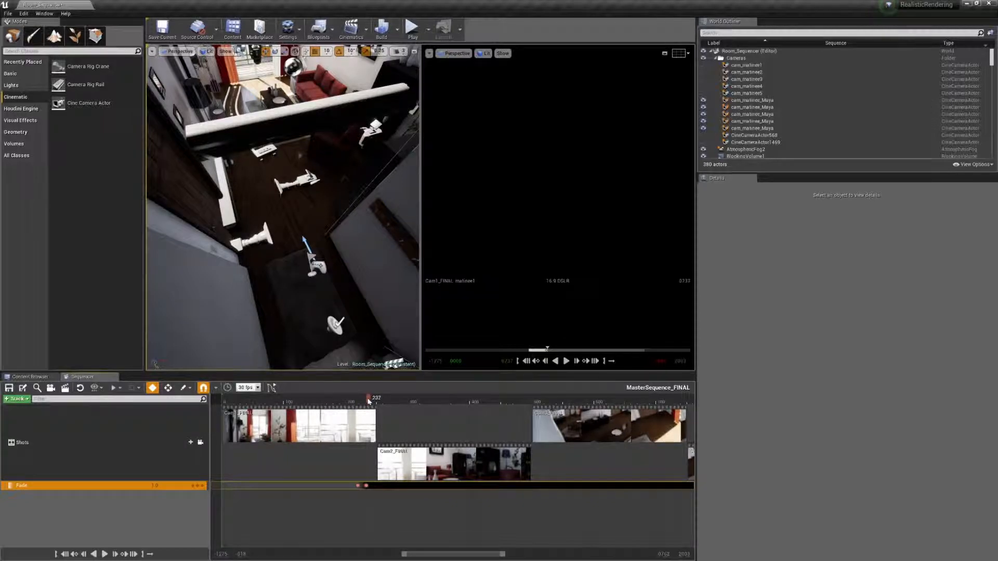
Step: Key the Fade track at 1.0 a few frames after the existing 1.0 key and at 0.0 on frame 247
drag(368, 401, 367, 401)
click(198, 486)
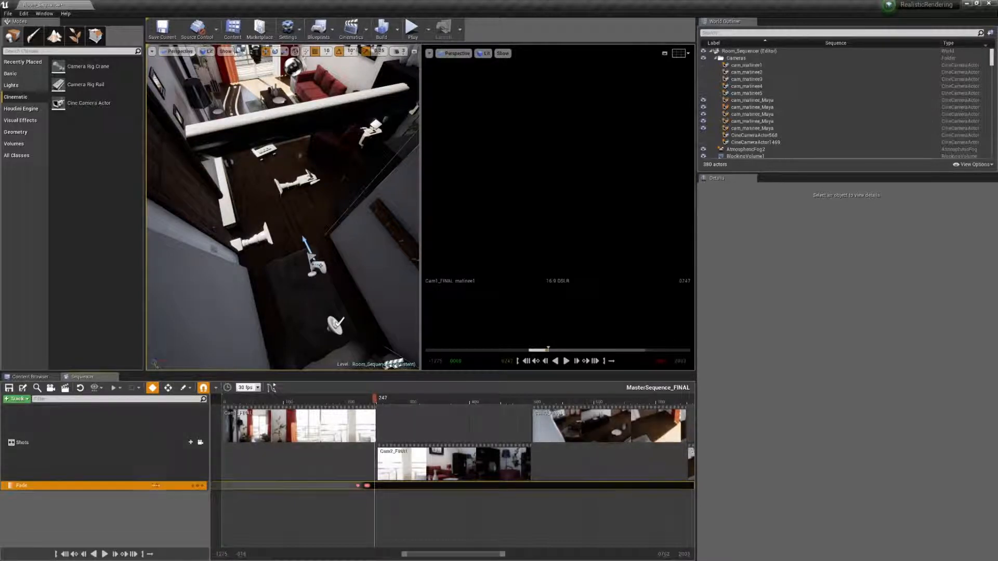
drag(156, 486, 130, 486)
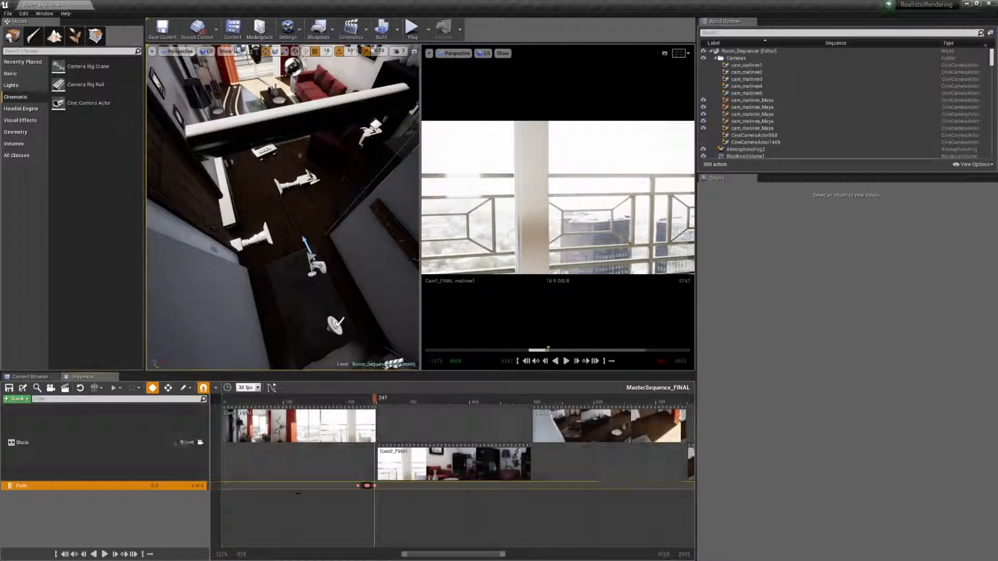
Step: Adjust the two peak keys of the Fade curve in the curve editor so it holds flat at 1.0 between them
click(271, 388)
scroll(488, 480, down, 2)
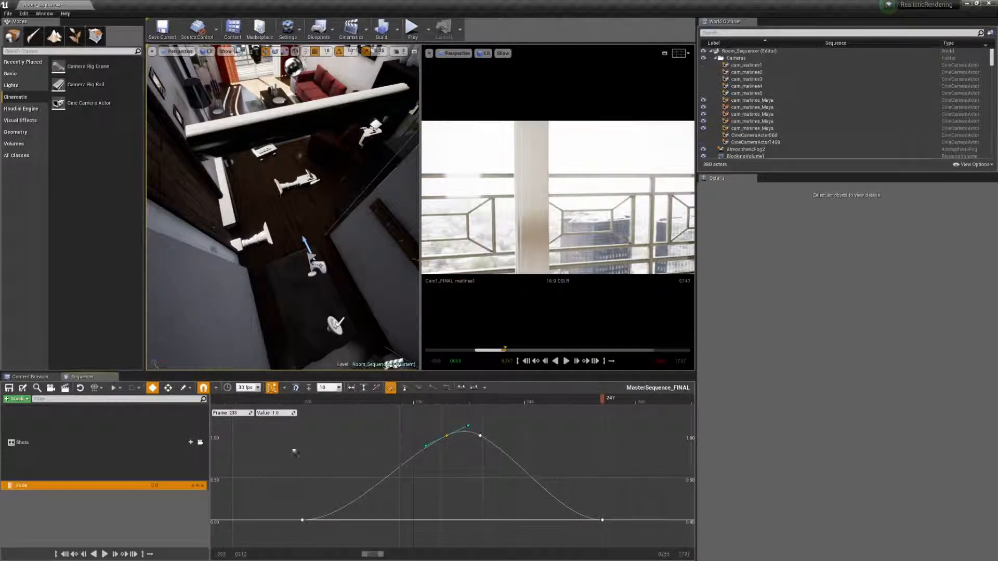
key(Return)
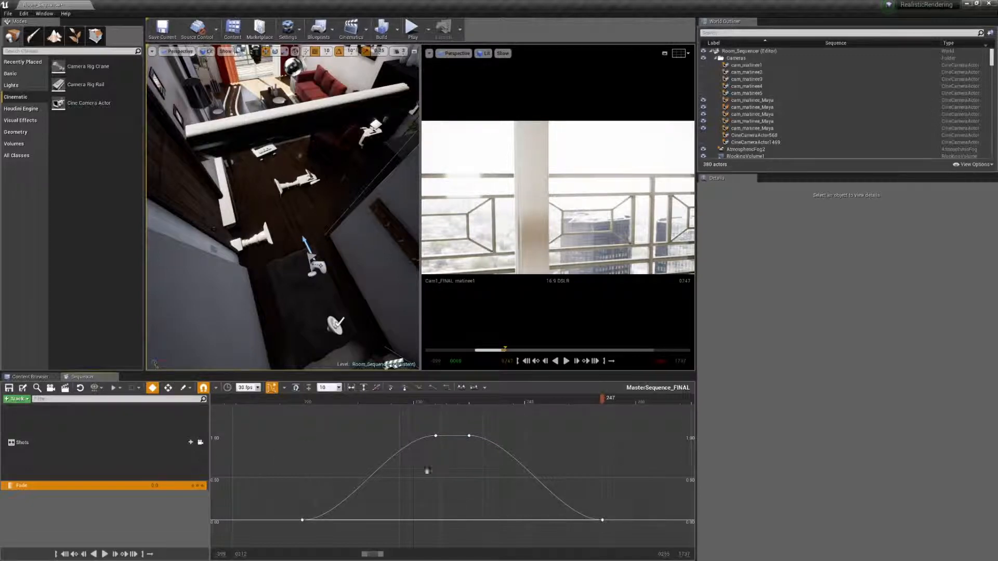
click(272, 388)
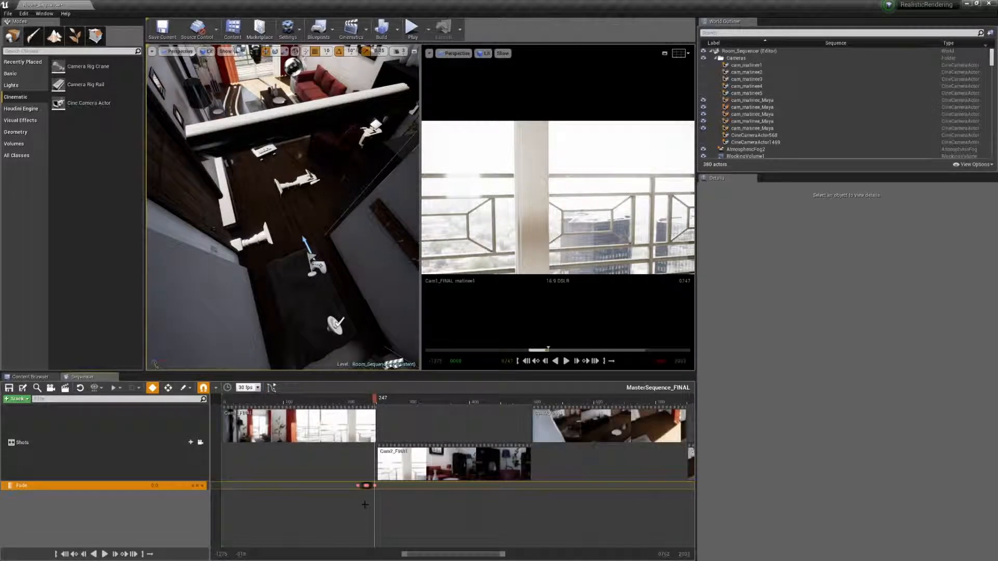
Step: Move all four Fade keys together to centre them on the cut between Cam1_FINAL and Cam2_FINAL, and scrub across the transition
scroll(365, 505, up, 5)
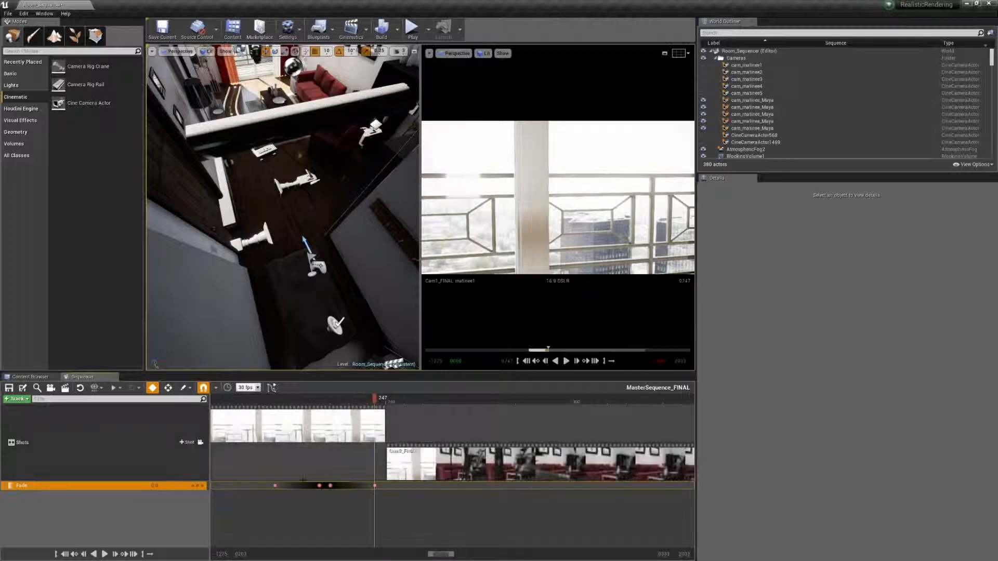
drag(264, 475, 382, 507)
drag(330, 486, 388, 490)
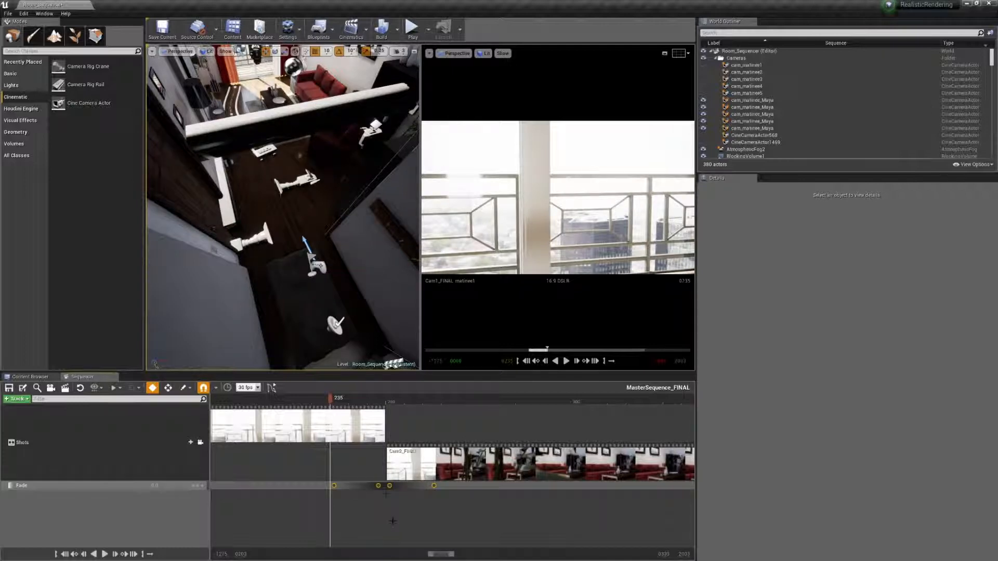
drag(332, 401, 463, 428)
Step: Copy the four selected Fade keys and paste them into the Fade track at frame 271
scroll(437, 517, down, 5)
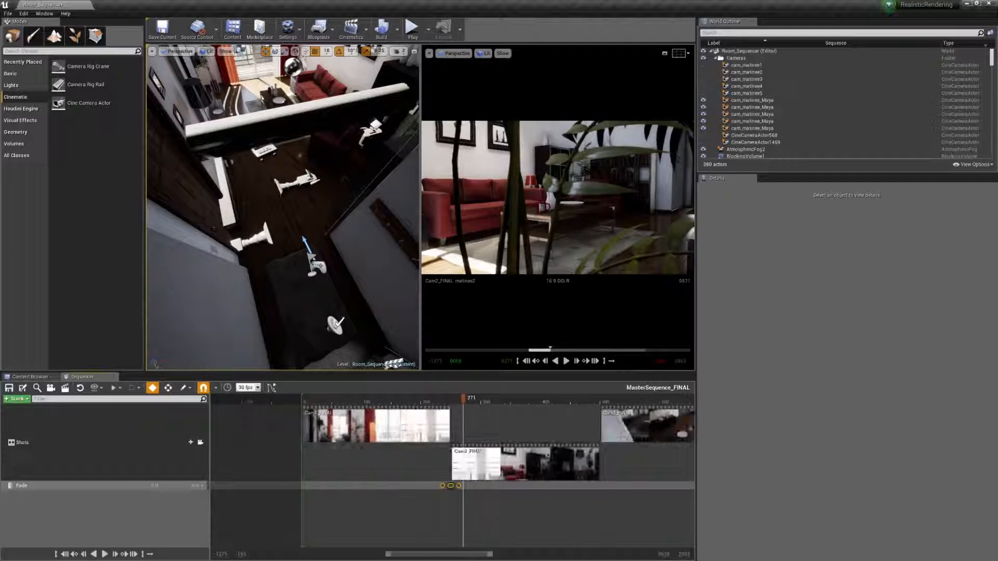
right_drag(522, 506, 396, 503)
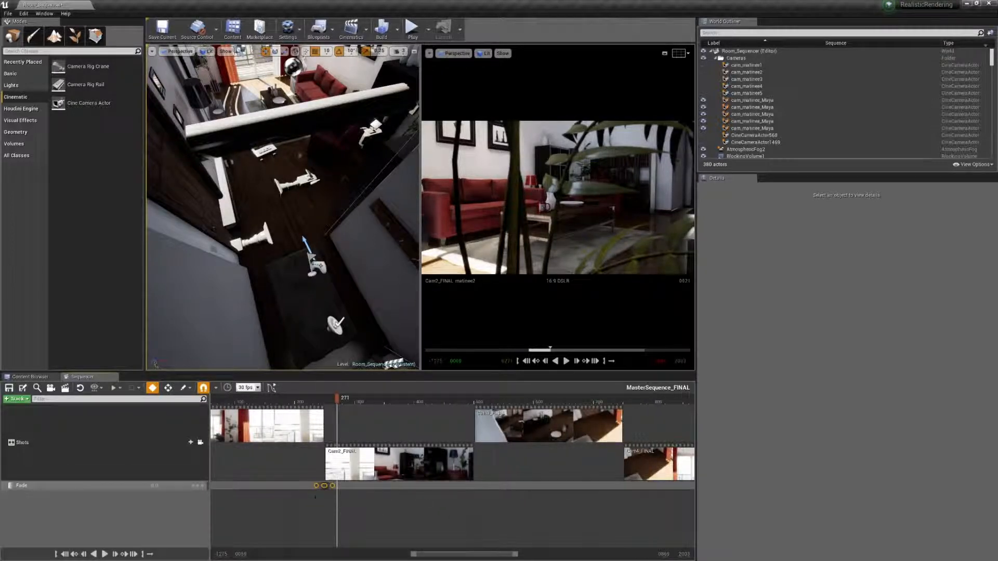
right_click(324, 487)
click(343, 400)
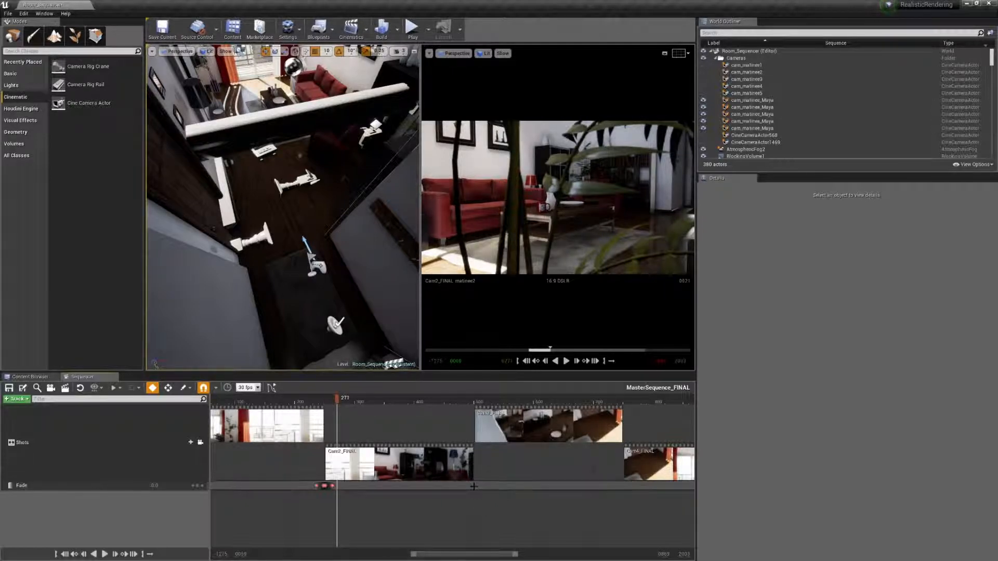
right_click(474, 487)
mouse_move(489, 383)
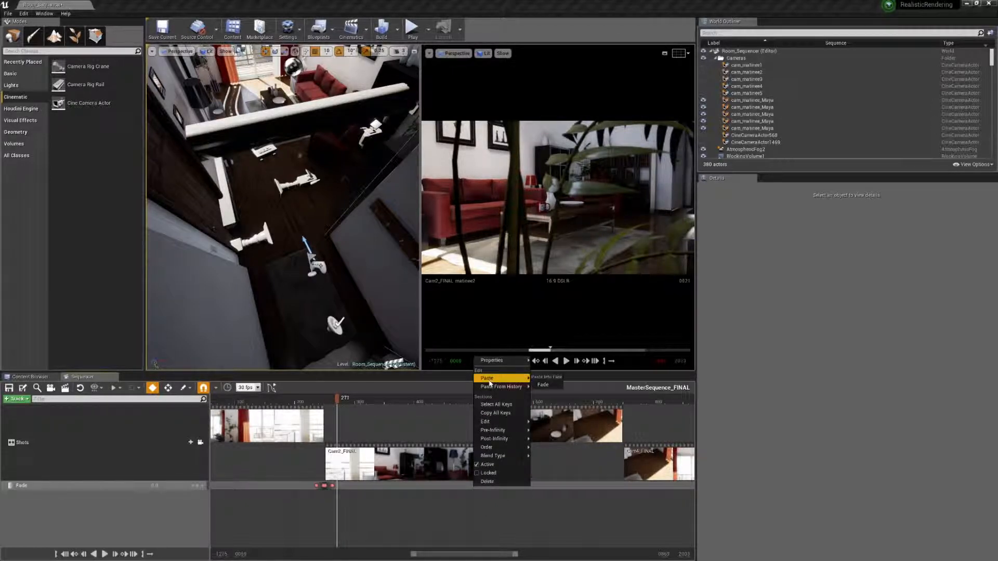
click(543, 385)
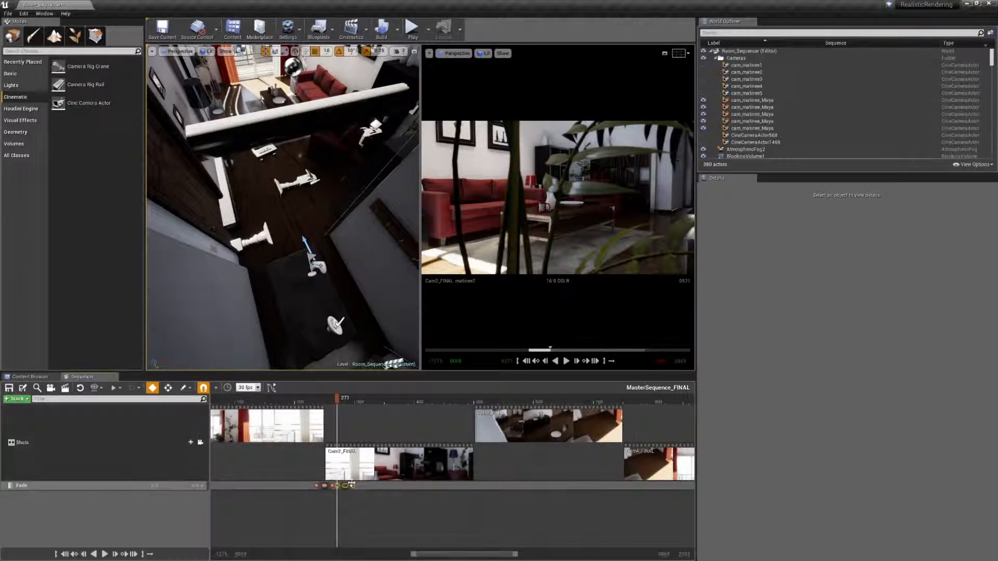
Step: Move the pasted Fade keys to the cut between Cam2_FINAL and Cam3_FINAL, centre them on it, and scrub through the fade
drag(352, 485, 456, 492)
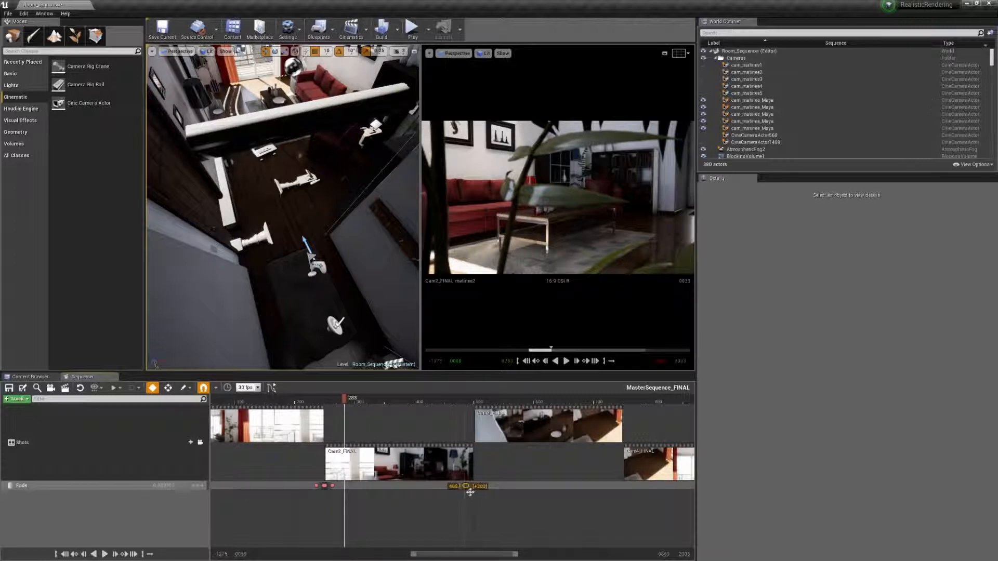
ctrl+scroll(479, 512, up, 5)
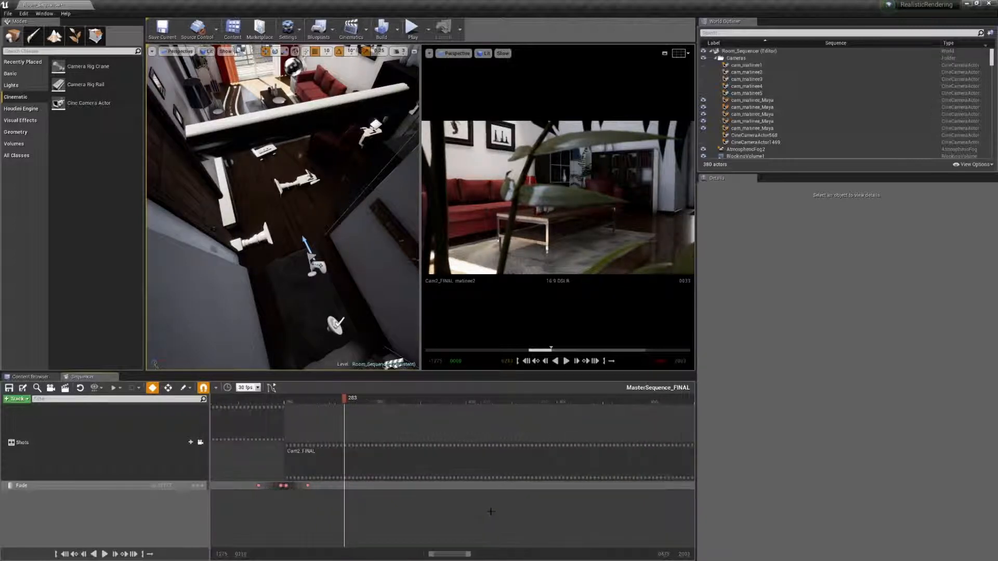
right_drag(559, 511, 372, 494)
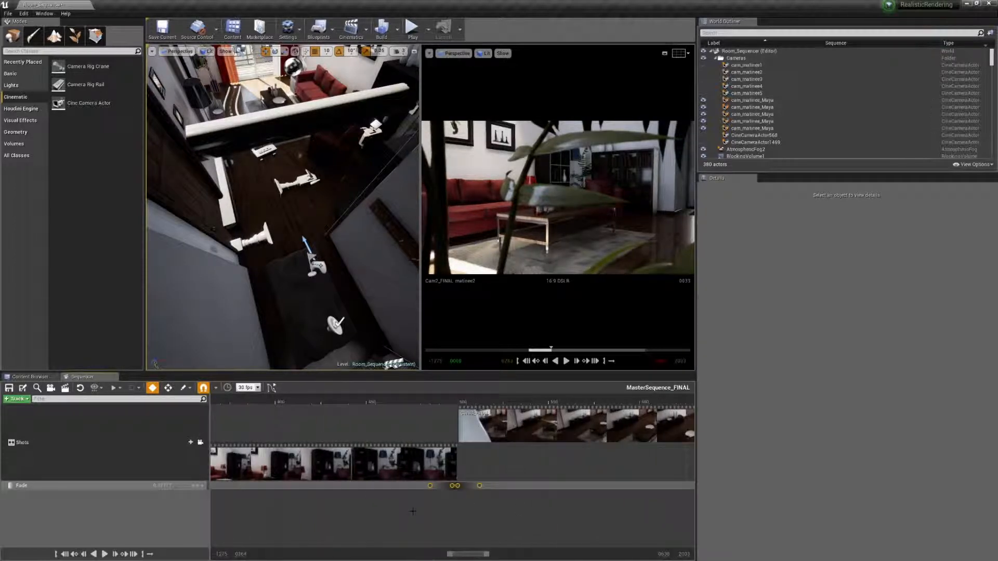
ctrl+scroll(438, 513, up, 4)
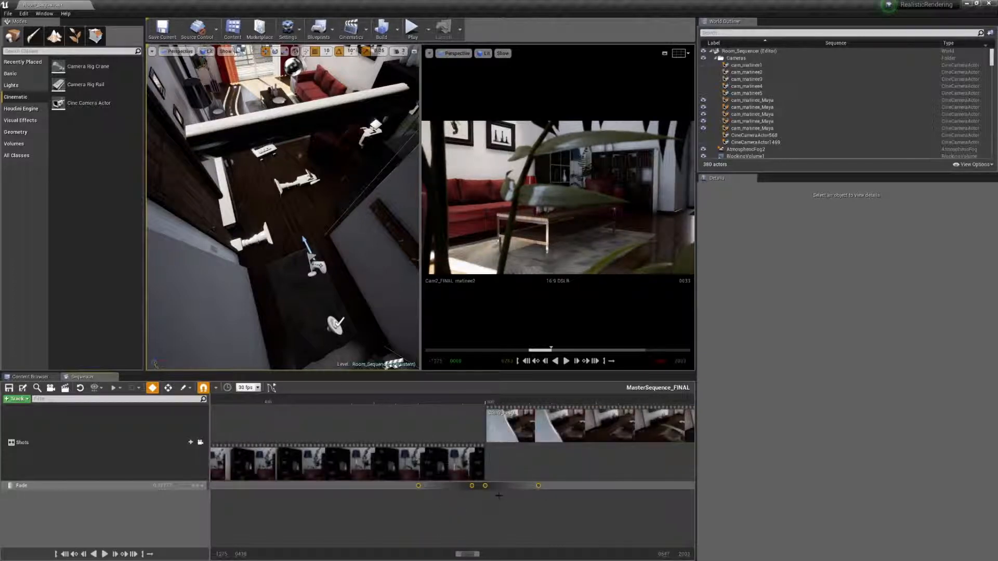
drag(486, 486, 489, 487)
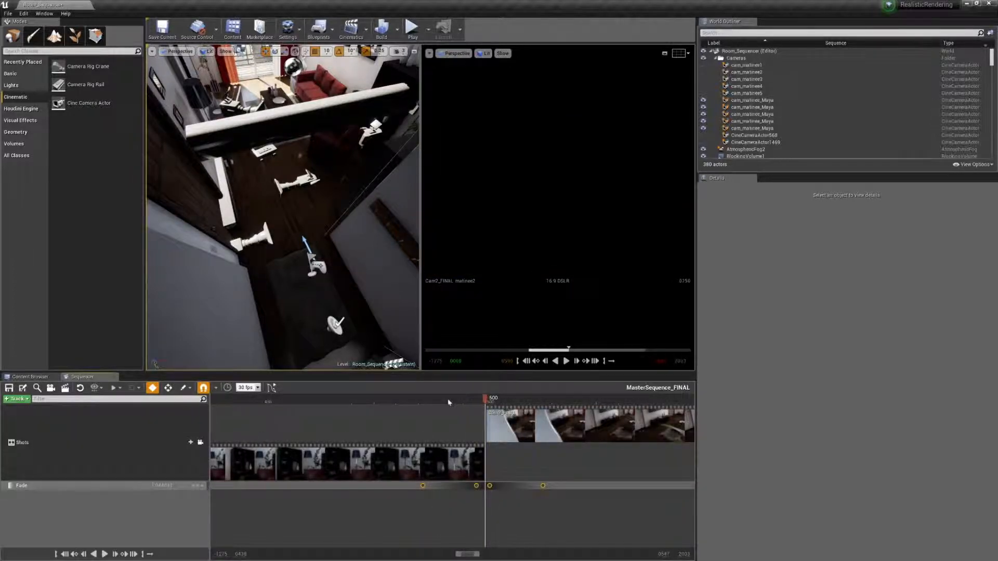
drag(449, 402, 502, 406)
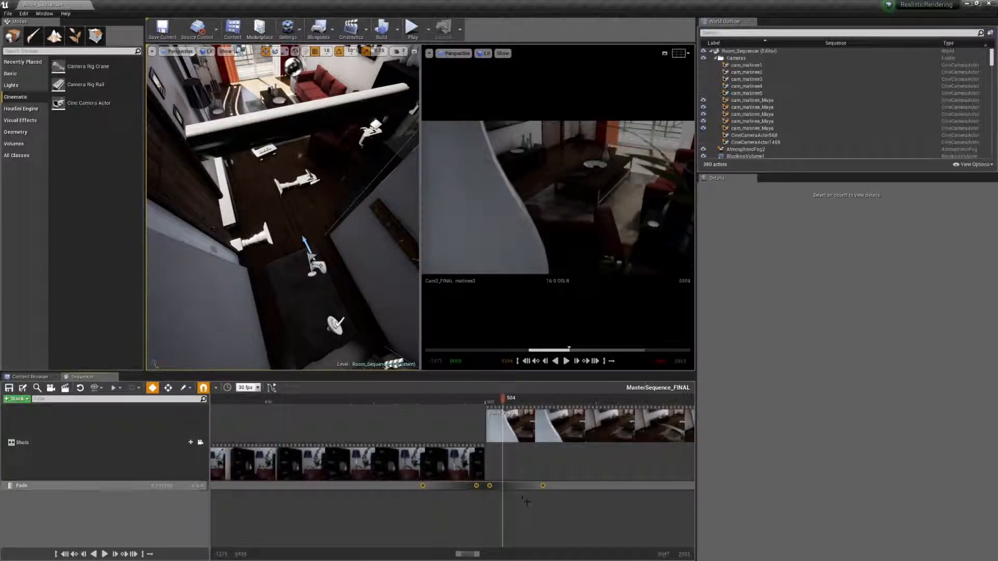
Step: Paste the copied Fade keys at frame 745, just before the end of the Cam3_FINAL shot
scroll(527, 502, down, 5)
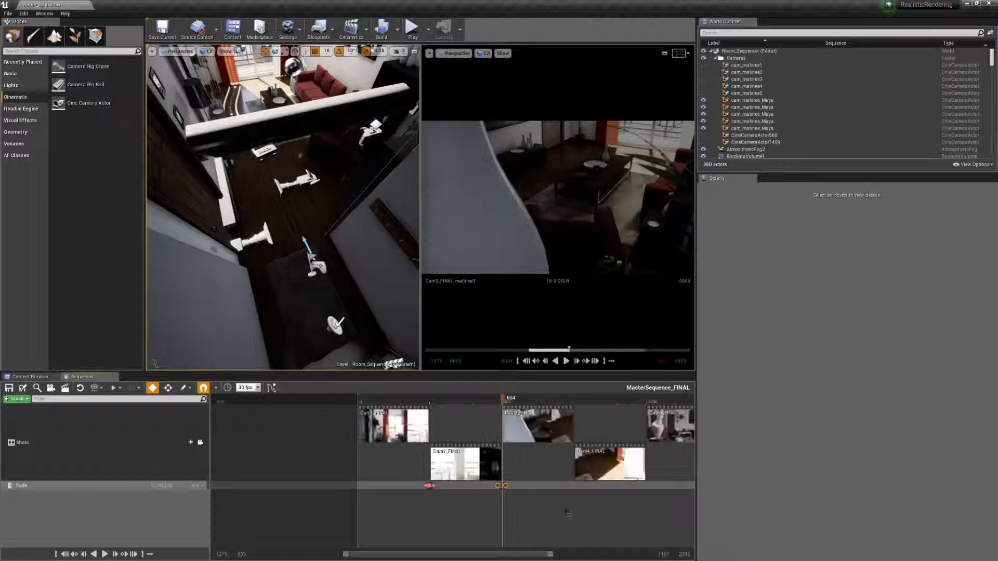
right_drag(568, 514, 505, 504)
drag(483, 405, 489, 403)
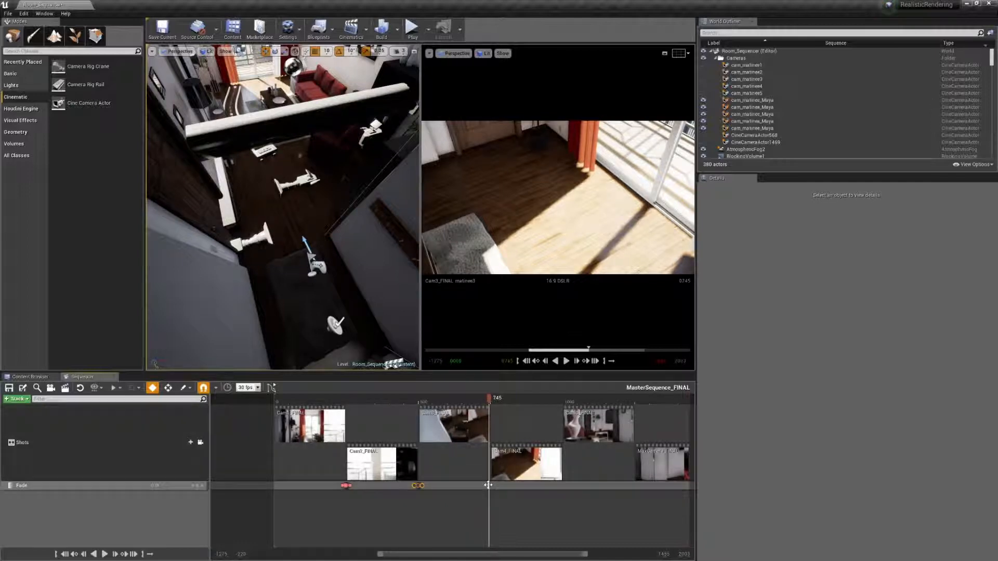
right_click(489, 486)
click(494, 495)
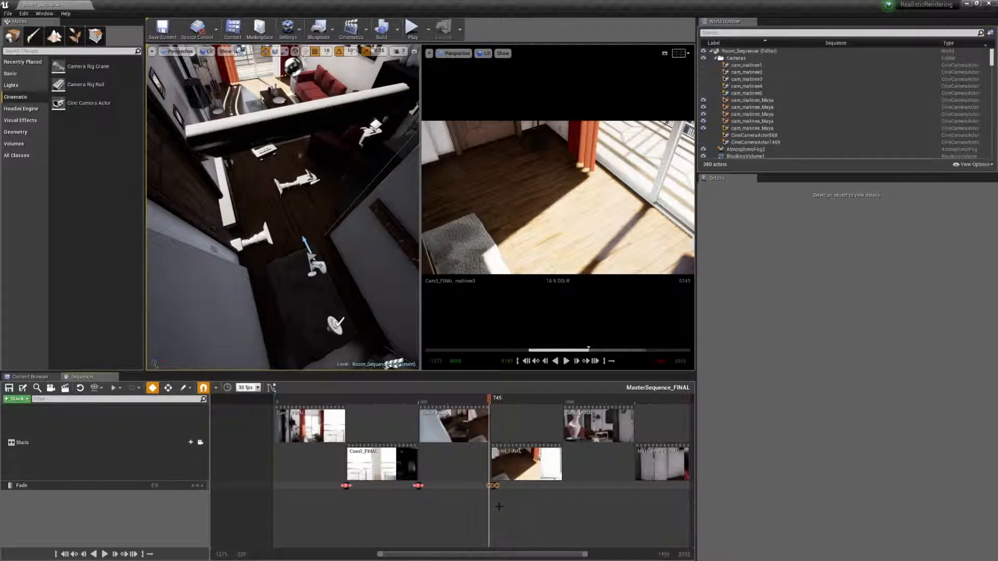
Step: Centre the pasted Fade keys on the cut between Cam3_FINAL and Cam4_FINAL, and scrub through the transition
ctrl+scroll(499, 506, up, 10)
drag(530, 486, 502, 486)
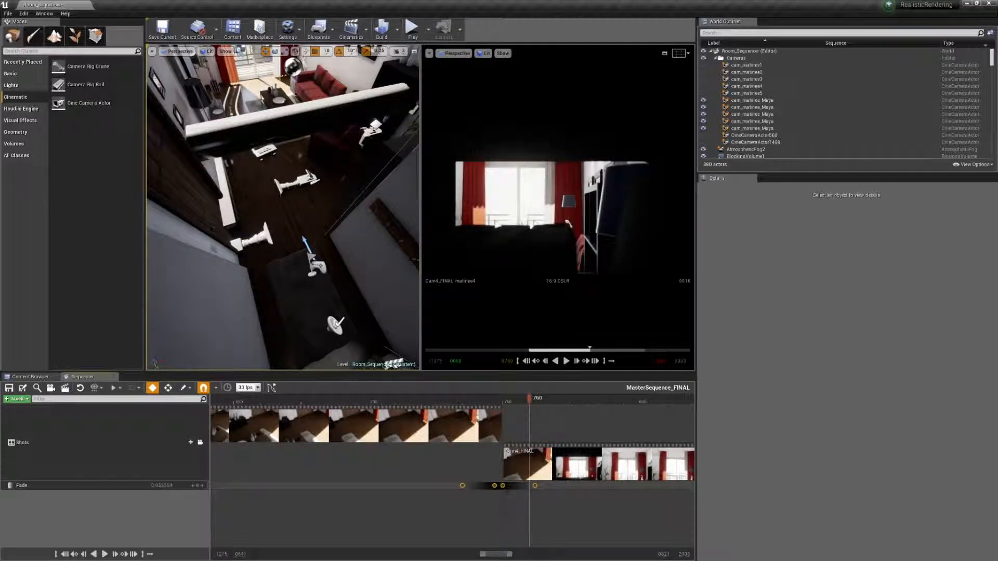
click(503, 486)
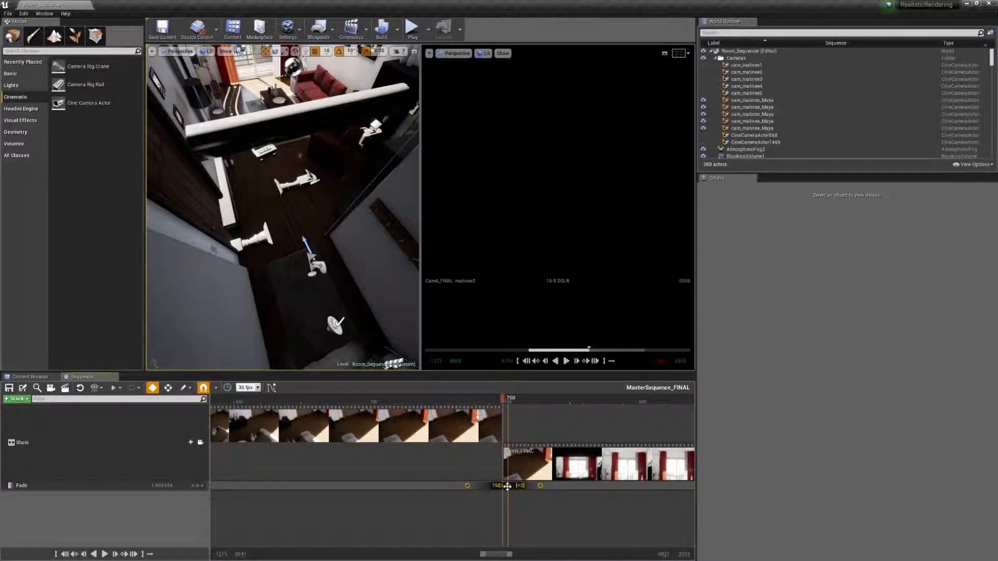
drag(507, 487, 508, 486)
ctrl+scroll(509, 488, up, 8)
click(479, 404)
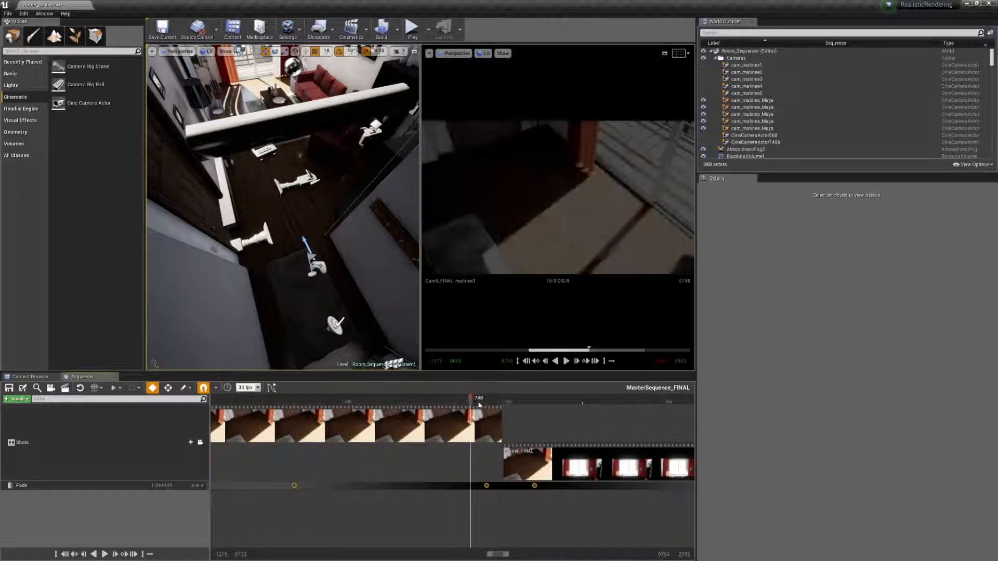
drag(480, 405, 598, 430)
Step: Paste the copied Fade keys at frame 990, near the end of the Cam4_FINAL shot
ctrl+scroll(565, 515, down, 8)
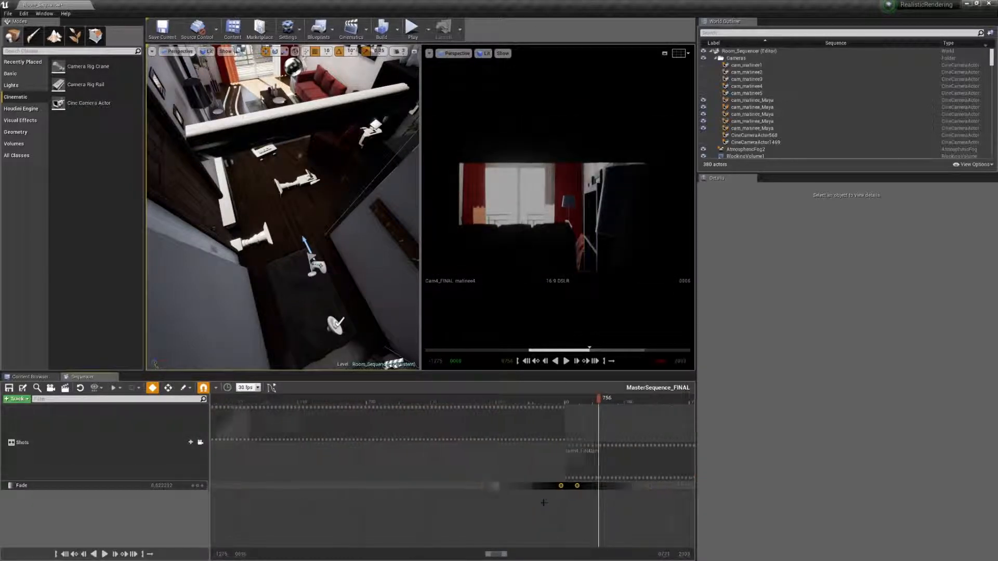
right_drag(581, 499, 330, 461)
drag(491, 400, 486, 400)
right_click(487, 486)
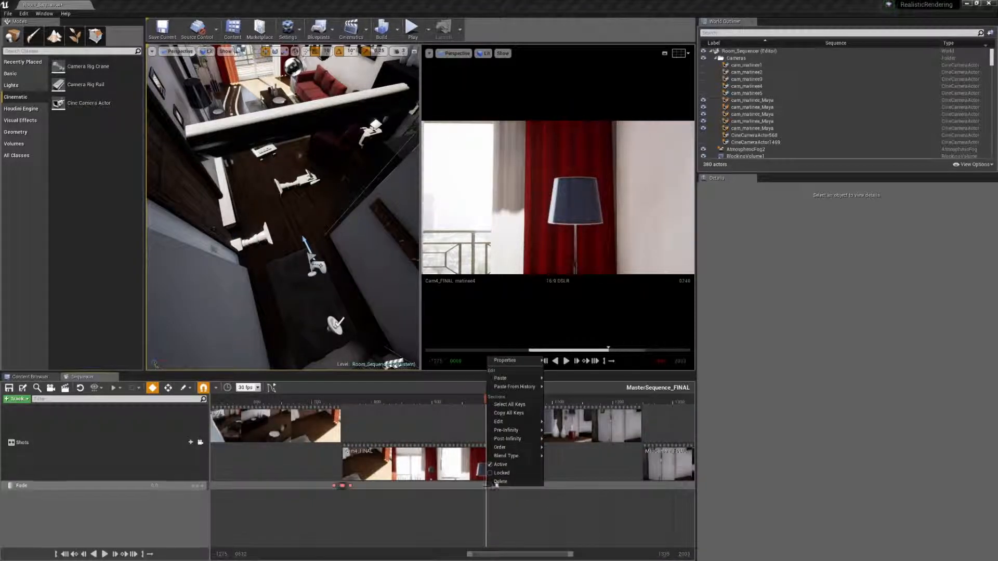
mouse_move(505, 379)
click(555, 384)
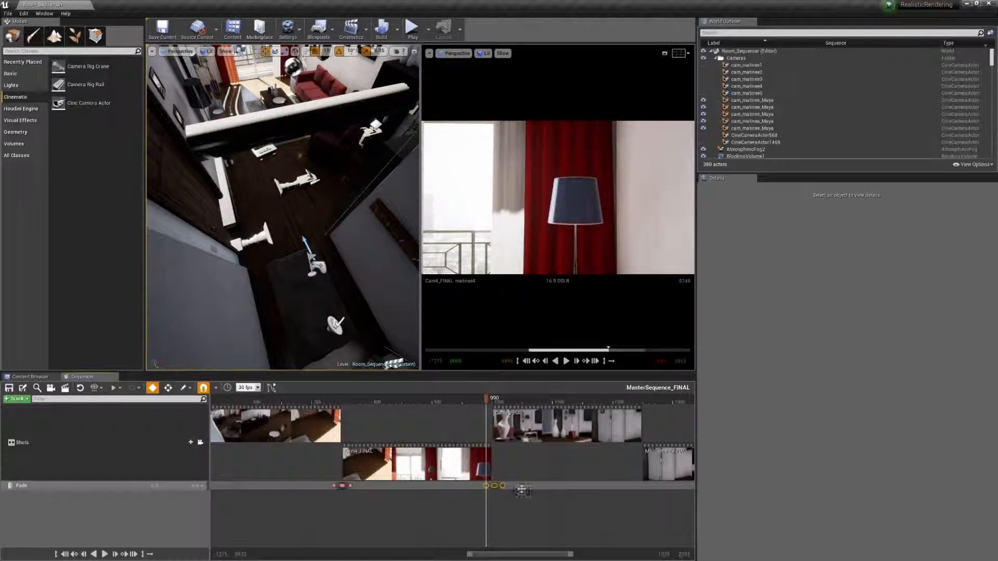
Step: Centre the pasted Fade keys on the cut between Cam4_FINAL and Cam5_FINAL, and scrub through the transition
ctrl+scroll(495, 502, up, 9)
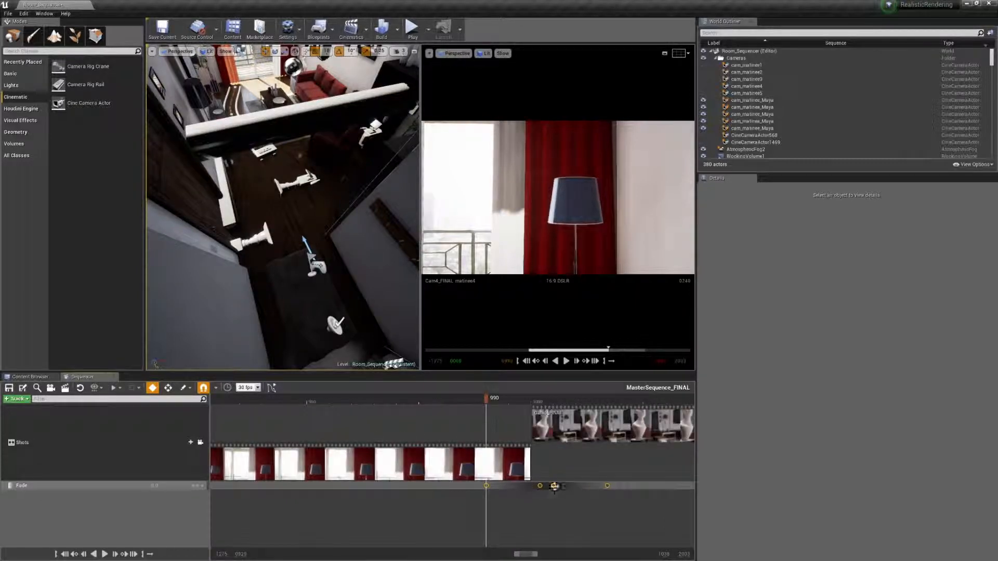
drag(553, 486, 536, 486)
drag(516, 401, 558, 399)
Step: Paste the Fade keys at frame 1241 and centre them on the cut between Cam5_FINAL and MaxCamera_FINAL
ctrl+scroll(531, 497, down, 11)
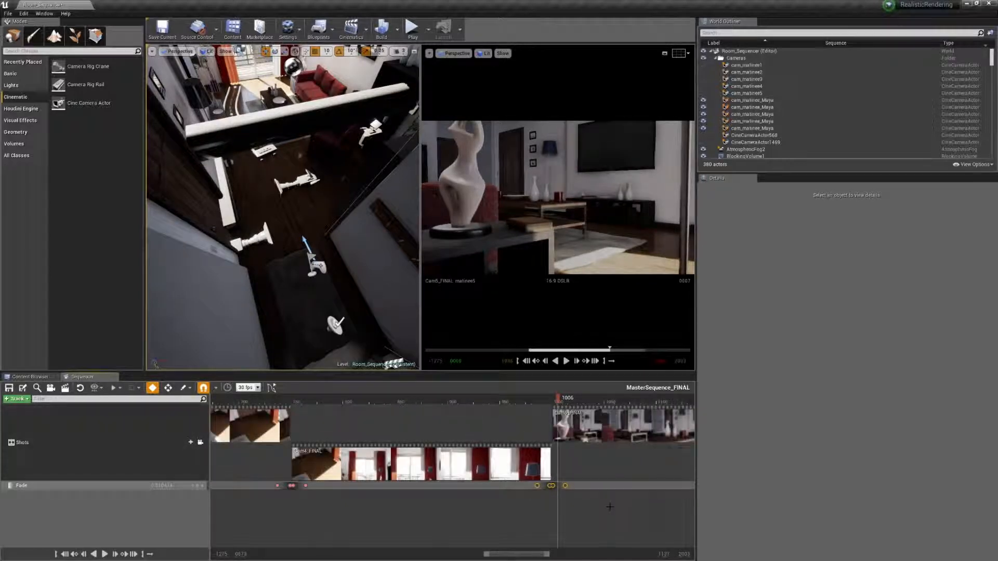
right_drag(606, 507, 419, 507)
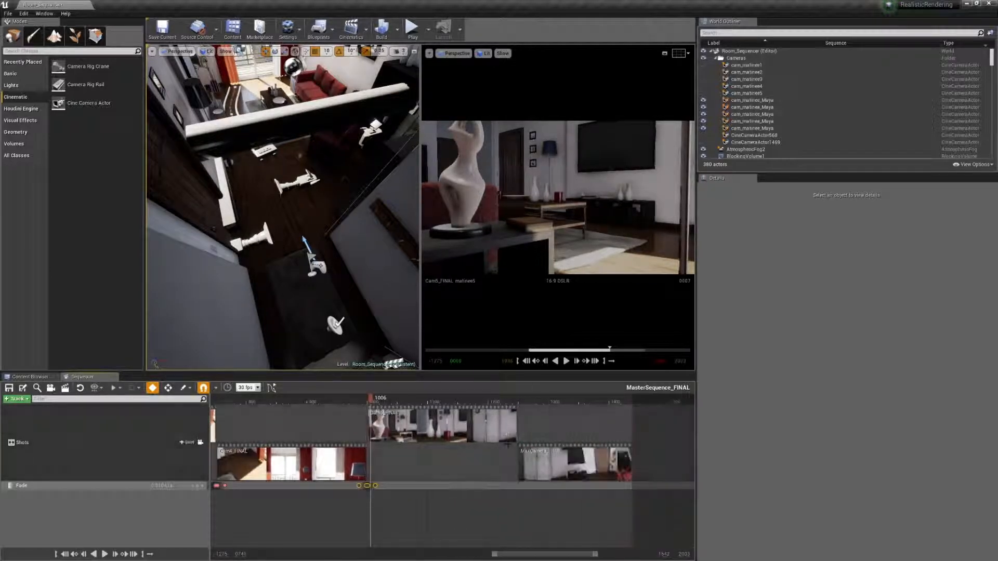
click(512, 399)
drag(511, 399, 514, 402)
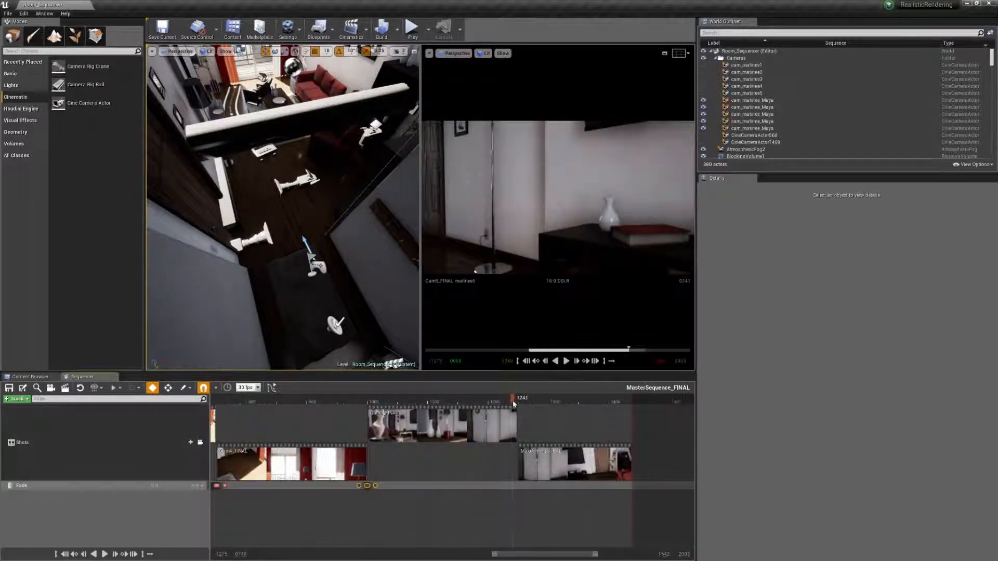
right_click(515, 422)
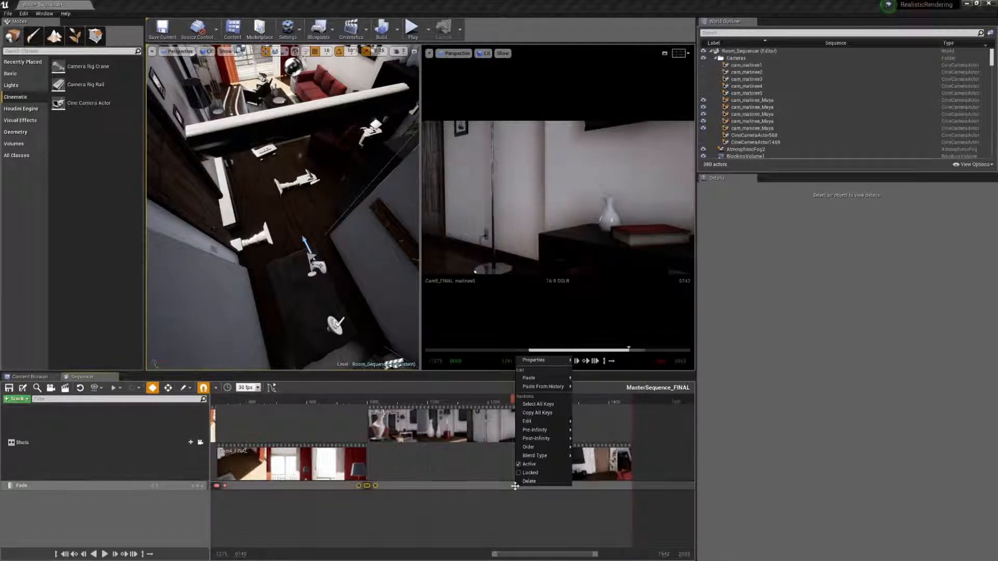
mouse_move(537, 387)
click(585, 385)
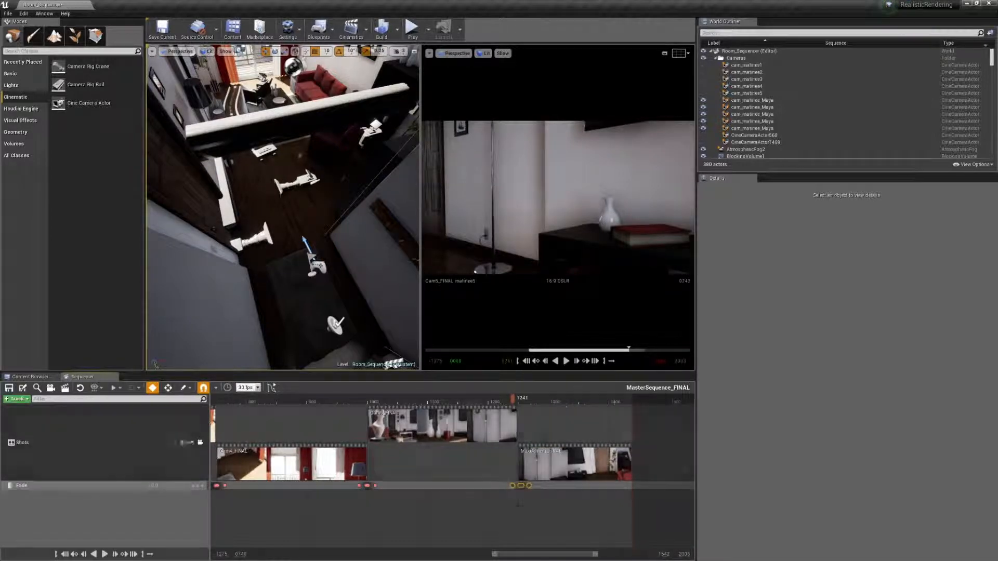
ctrl+scroll(520, 509, up, 6)
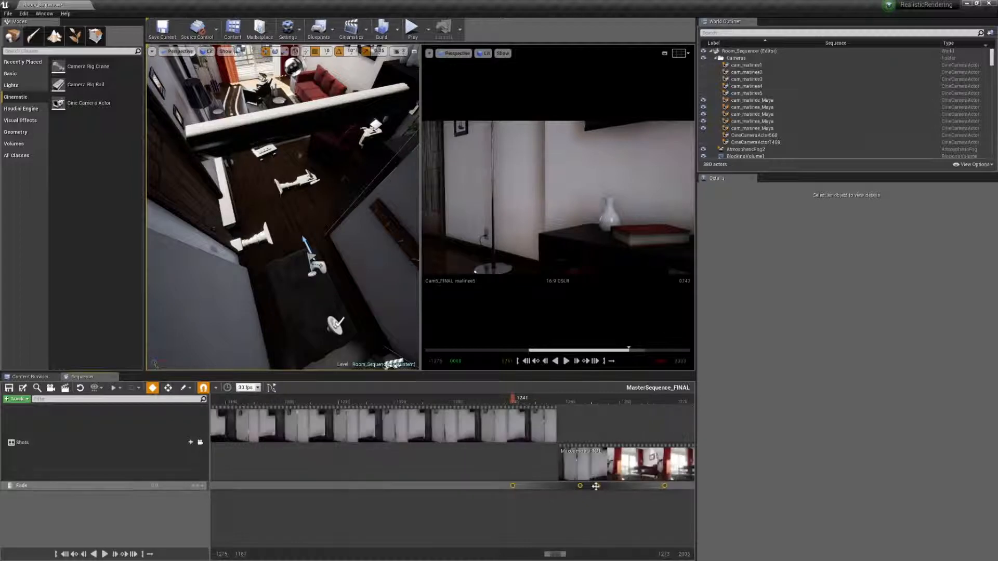
drag(597, 485, 571, 485)
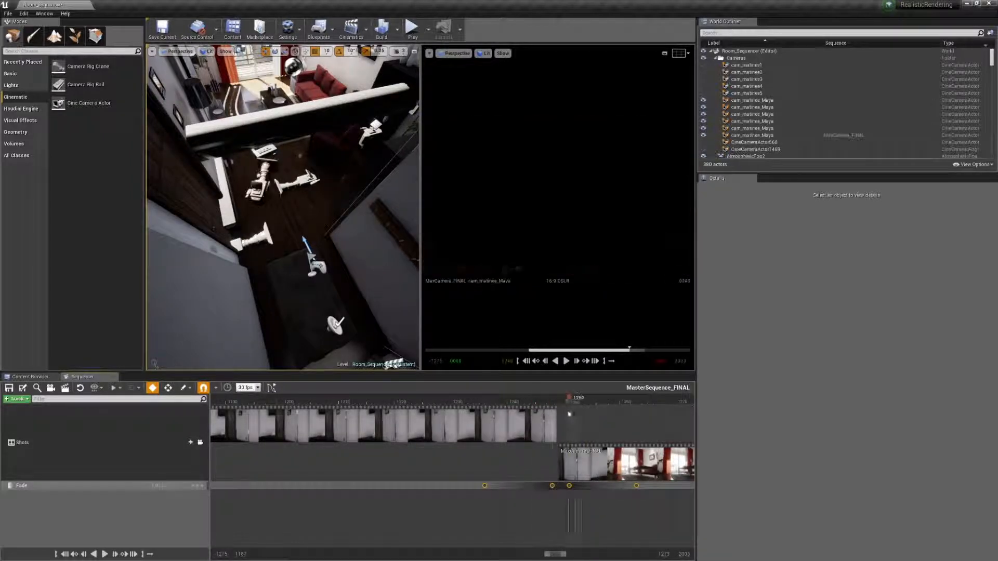
Step: Fade the end of MaxCamera_FINAL to black with Fade keys at frames 1412 and 1432, and scrub back through it
ctrl+scroll(562, 523, down, 6)
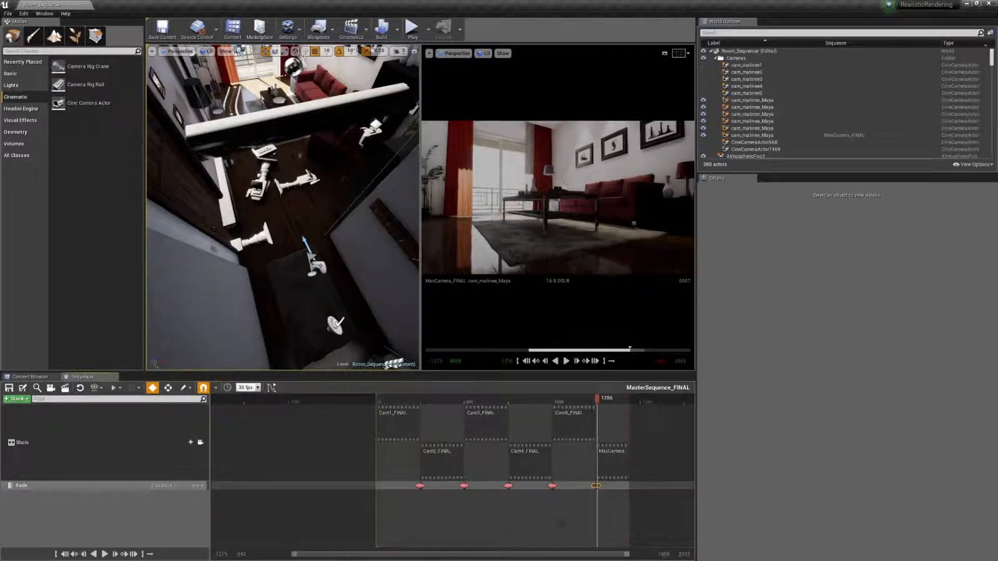
ctrl+scroll(530, 517, up, 4)
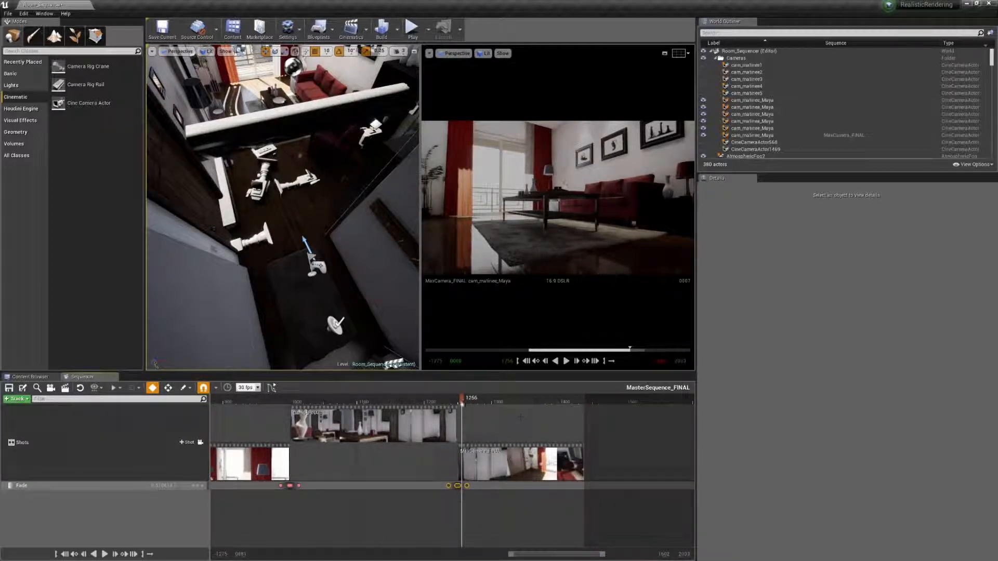
drag(462, 401, 566, 417)
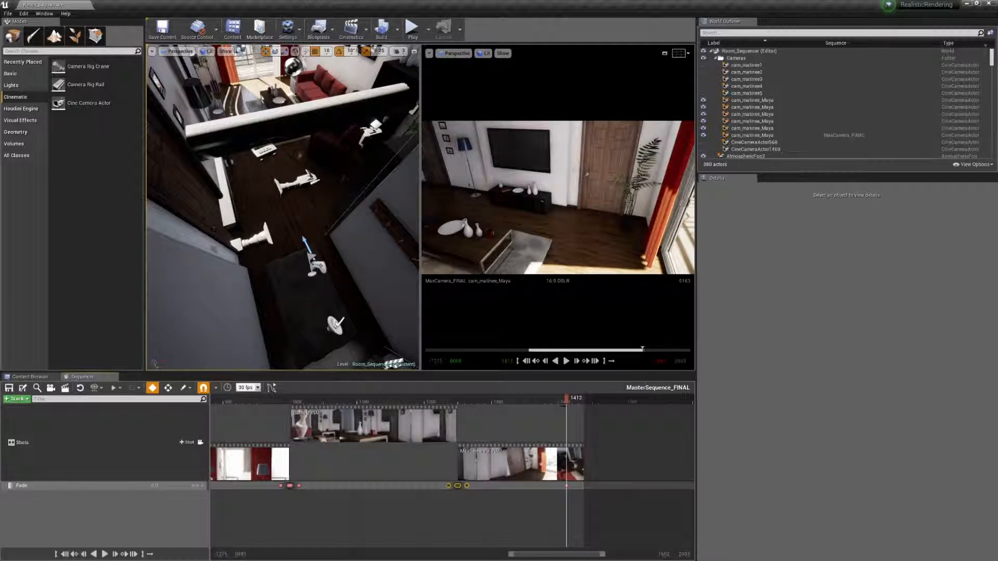
drag(567, 399, 581, 399)
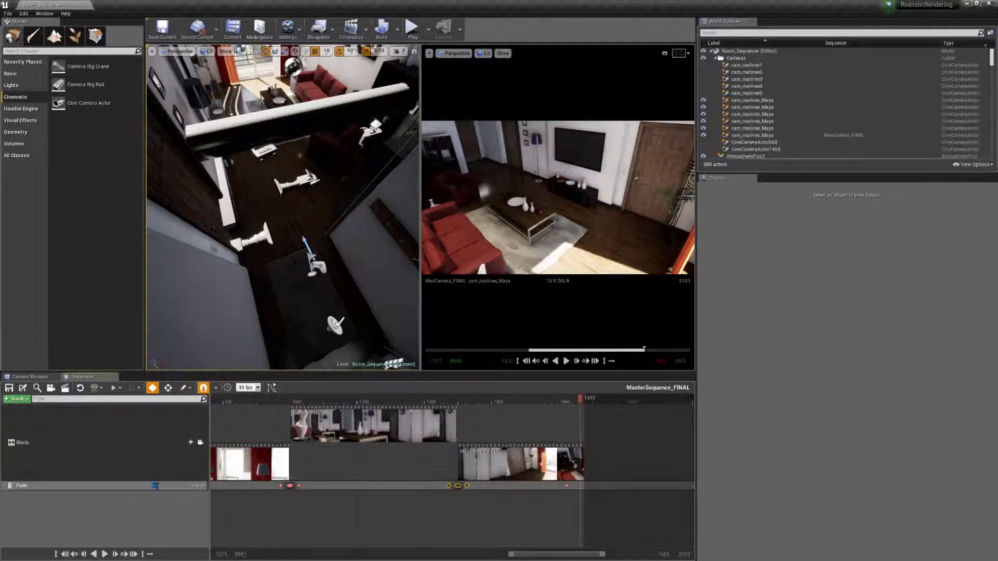
key(Return)
drag(580, 403, 347, 408)
Step: Add a Fade key with value 0 at frame 37 of the Cam1_FINAL shot
ctrl+scroll(349, 487, down, 7)
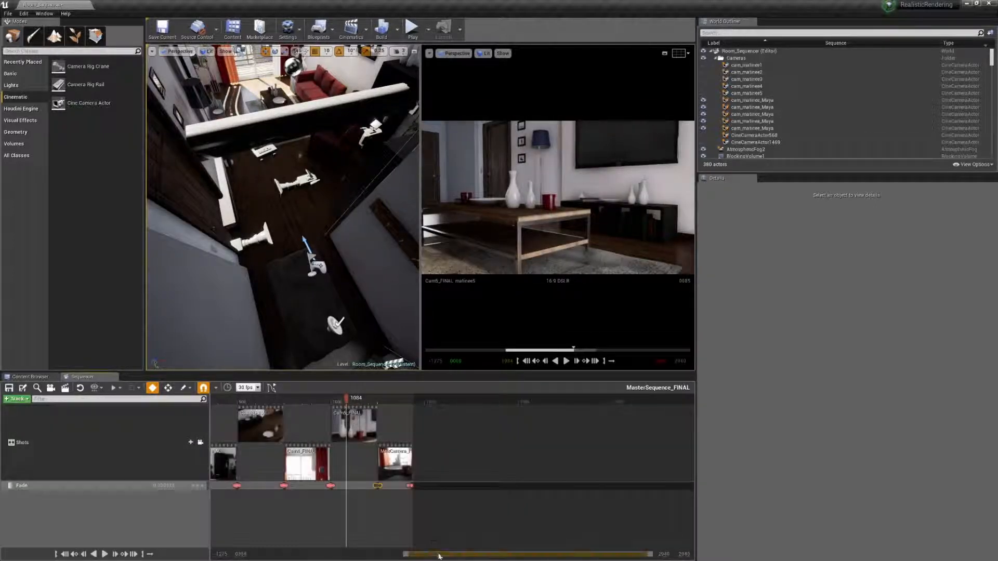
drag(439, 555, 342, 552)
ctrl+scroll(413, 495, up, 4)
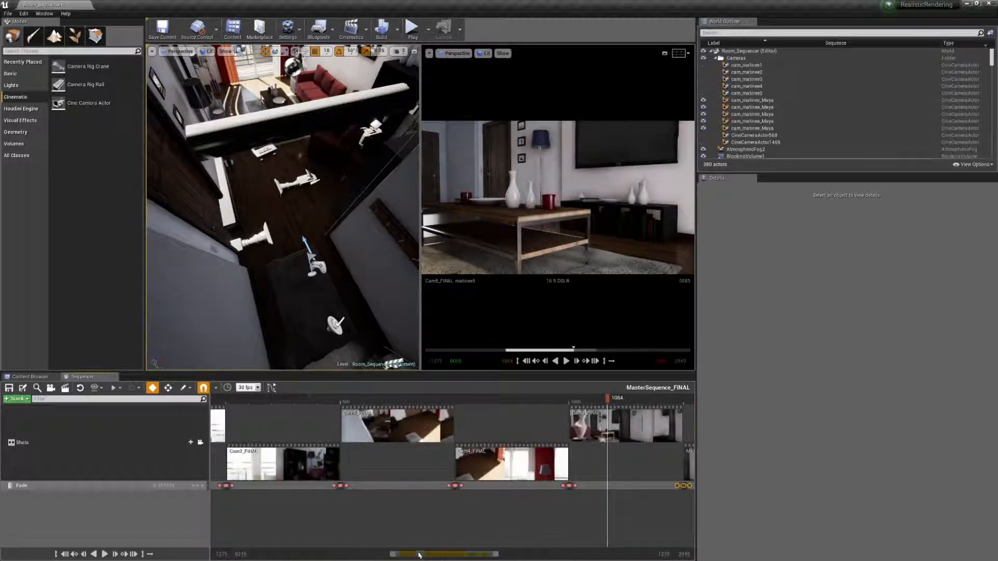
drag(419, 555, 387, 555)
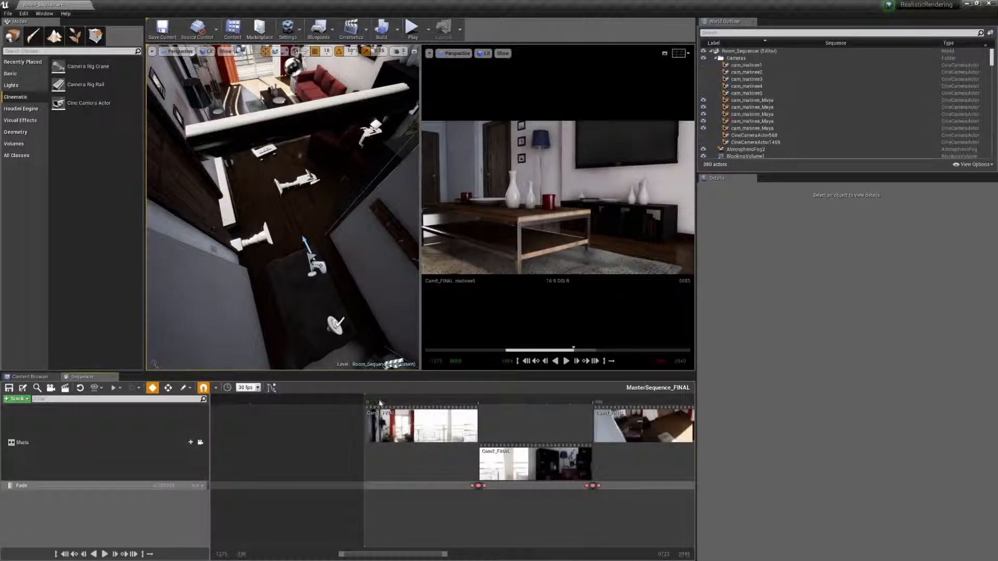
drag(383, 400, 383, 405)
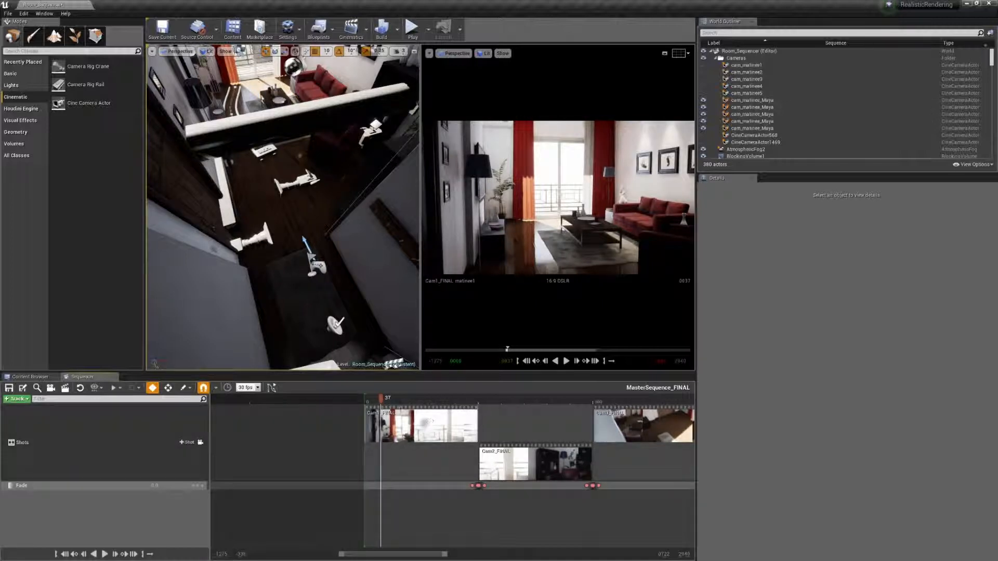
click(199, 485)
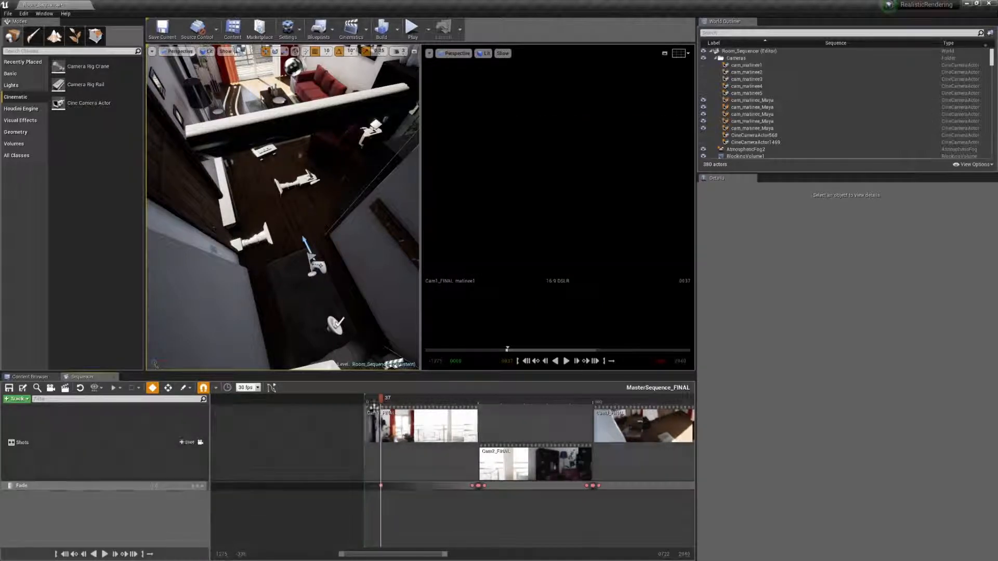
text(0)
key(Return)
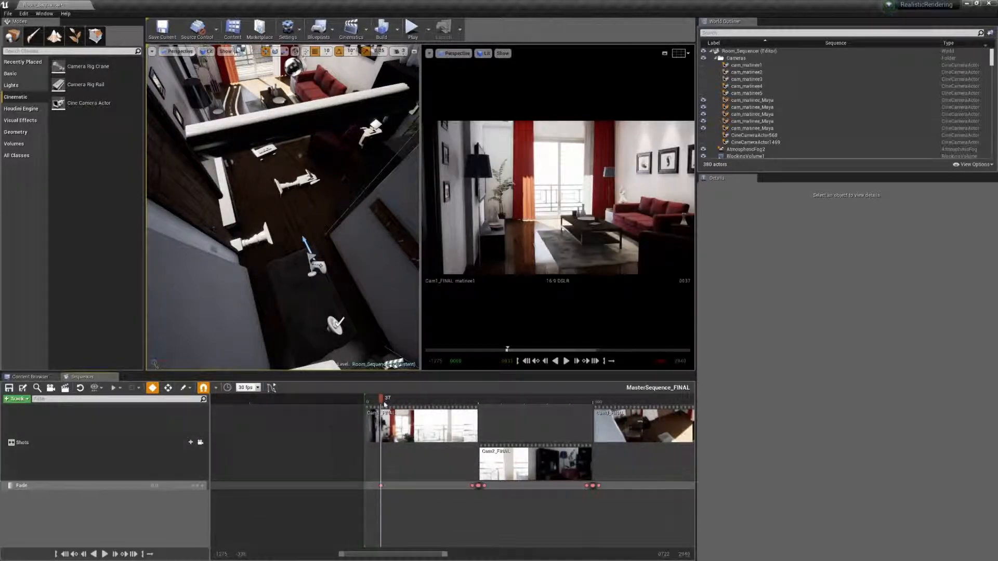
Step: Key Fade at 1 on frame 0 so the sequence fades in from black, and scrub through the fade-in
drag(383, 404, 364, 402)
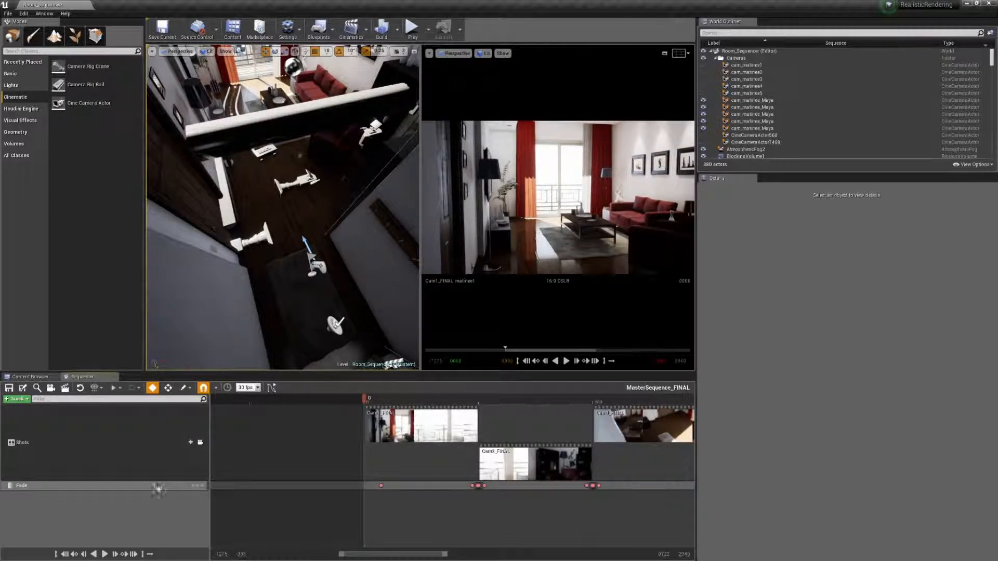
text(1)
key(Return)
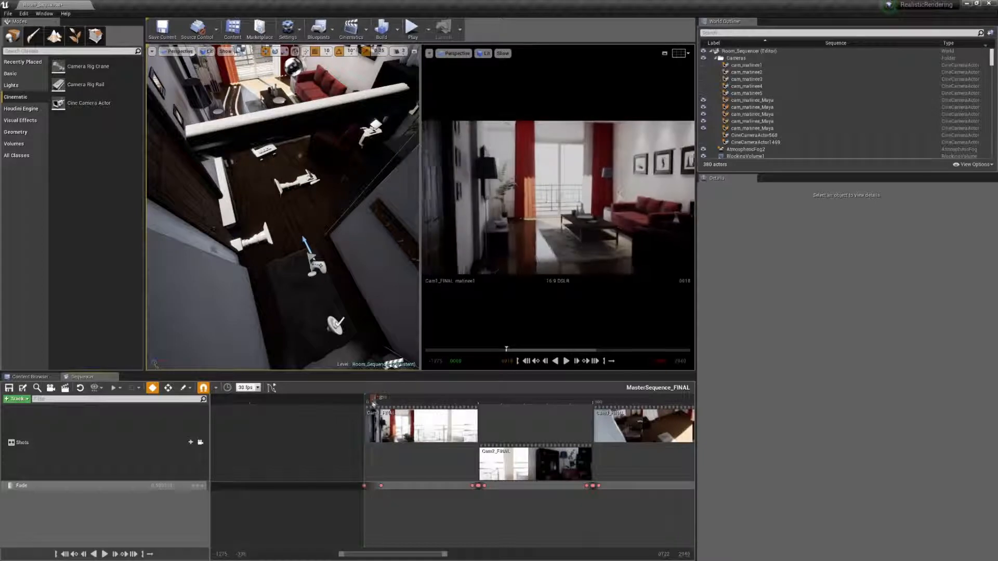
drag(377, 405, 406, 403)
Step: Add an audio track with the RealisticRender_MusicDay02 sound wave and align the clip with the start of the sequence
scroll(429, 409, down, 4)
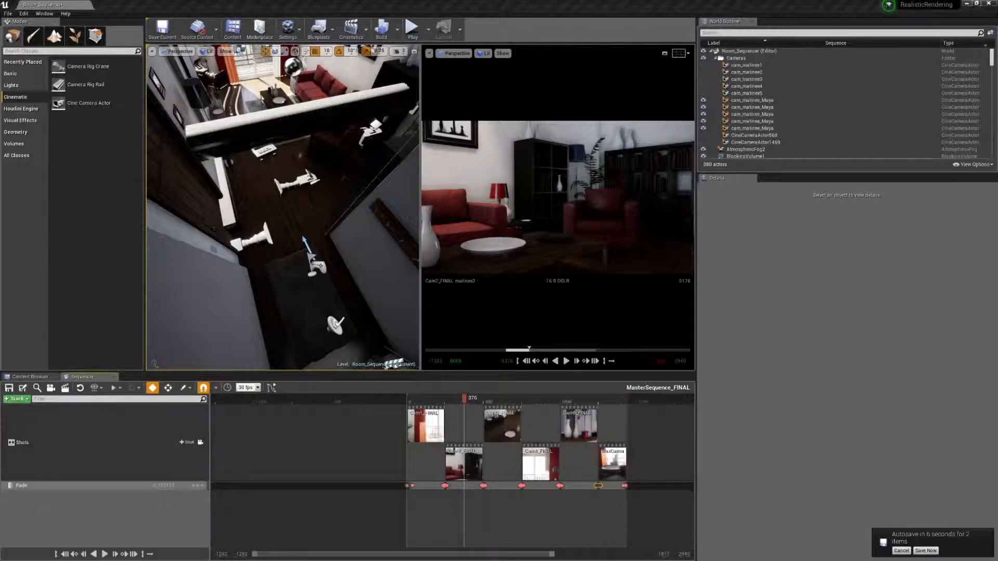
click(17, 400)
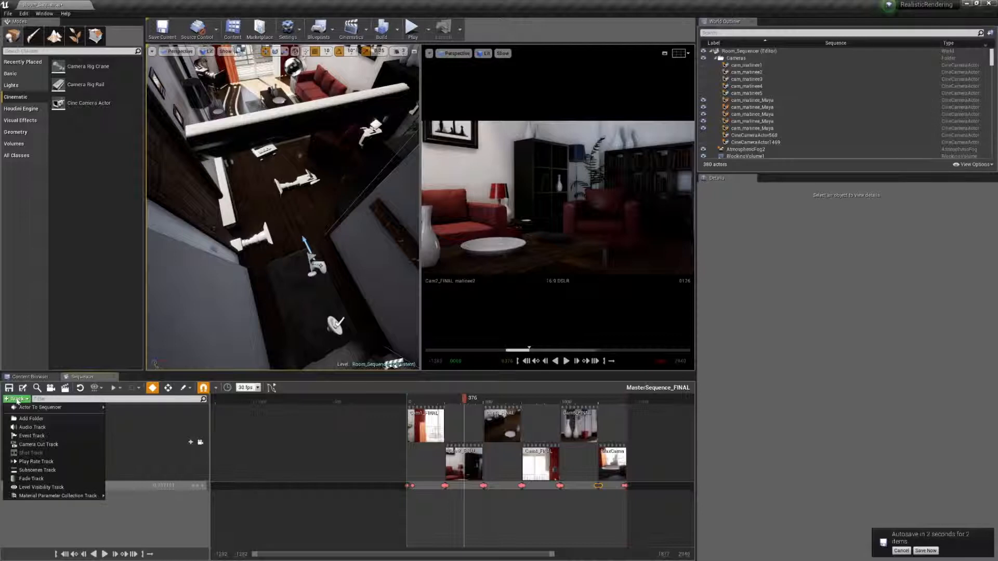
click(33, 427)
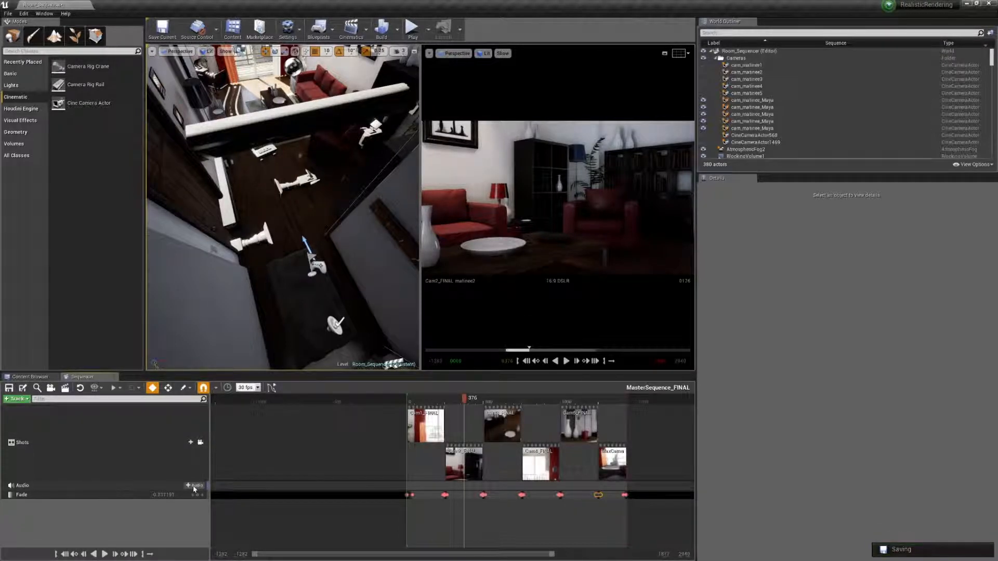
click(191, 487)
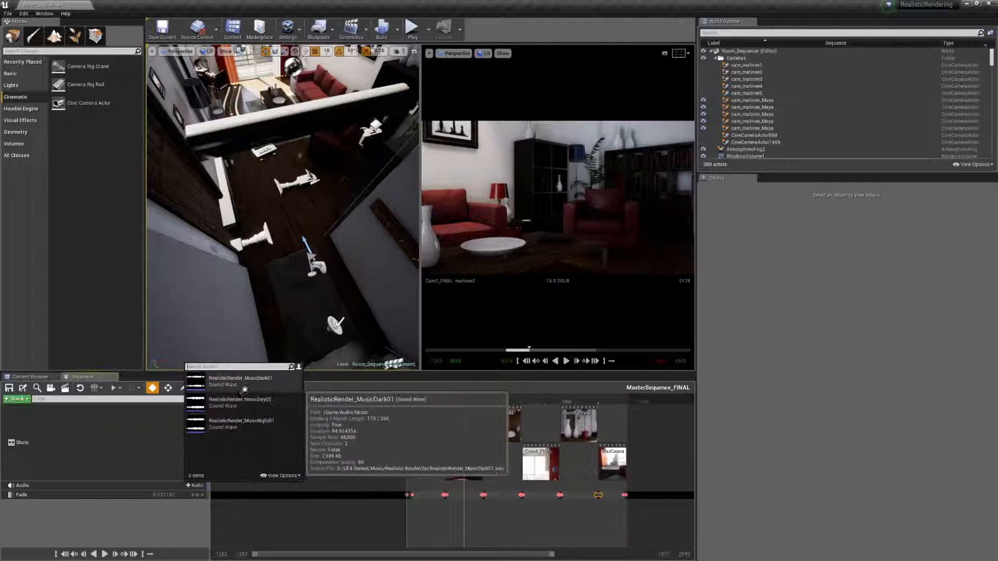
click(224, 409)
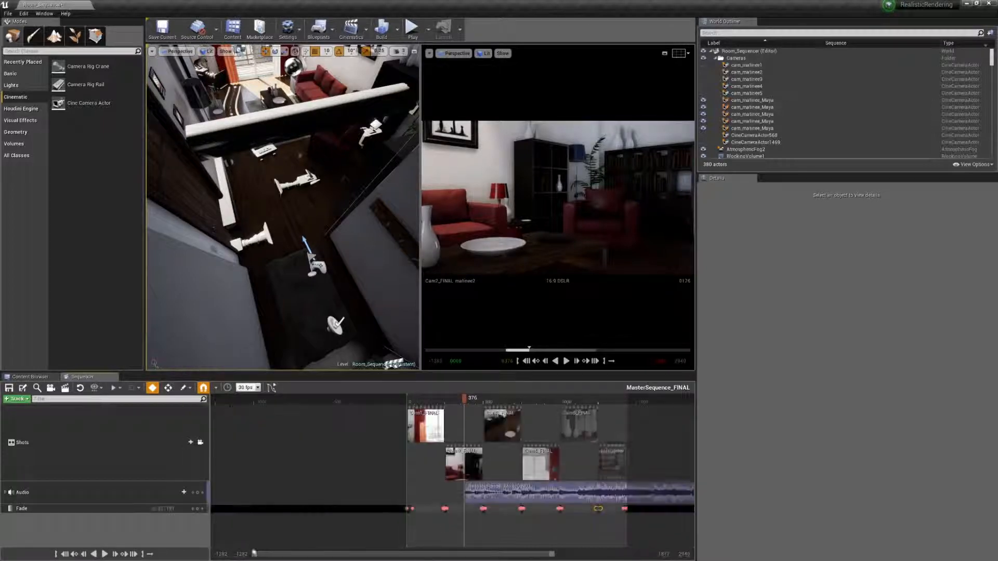
drag(572, 491, 513, 491)
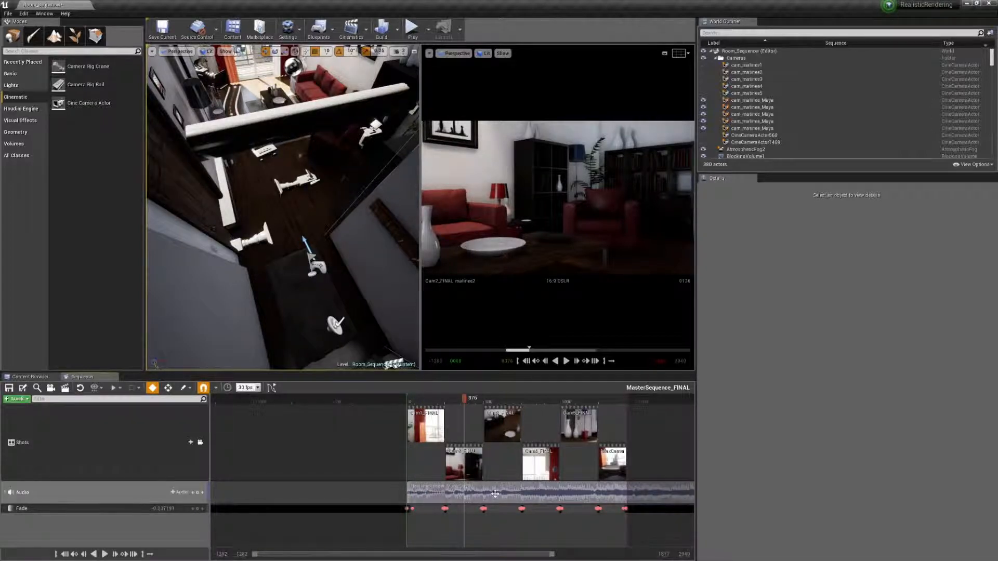
Step: Expand the audio track's properties, lower its Volume to 0.2 and play part of Cam1_FINAL to check the music level
click(61, 494)
click(6, 493)
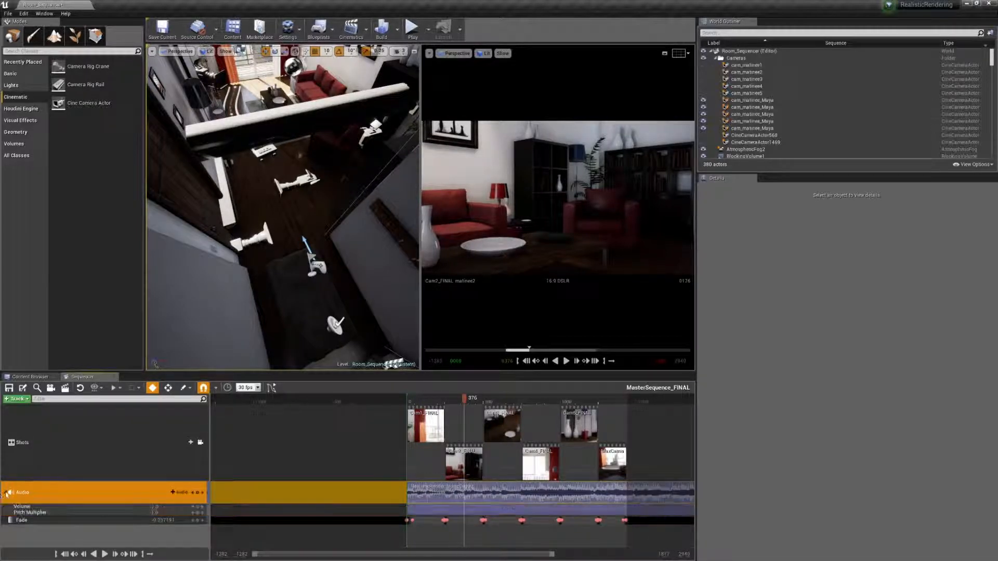
click(42, 507)
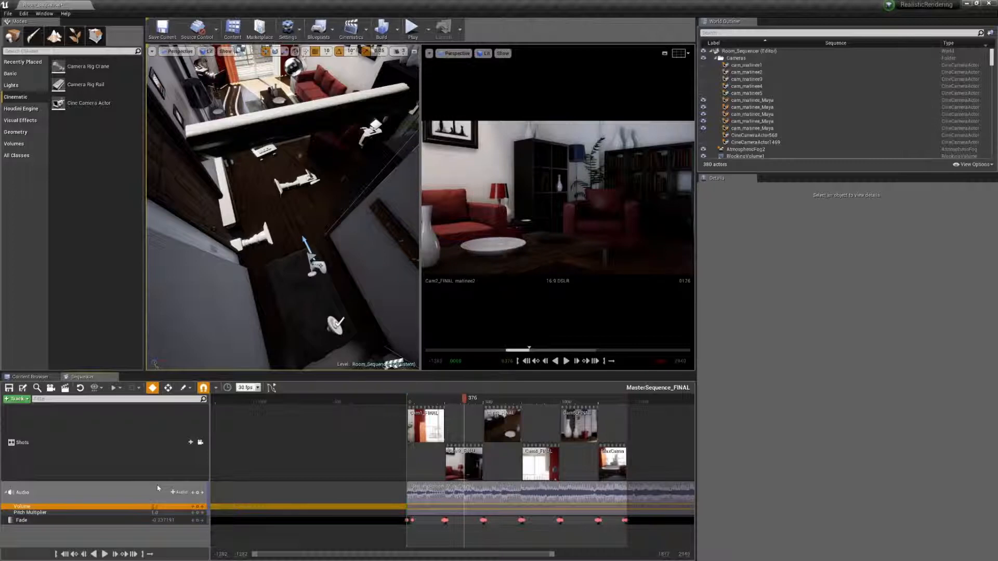
drag(467, 399, 428, 399)
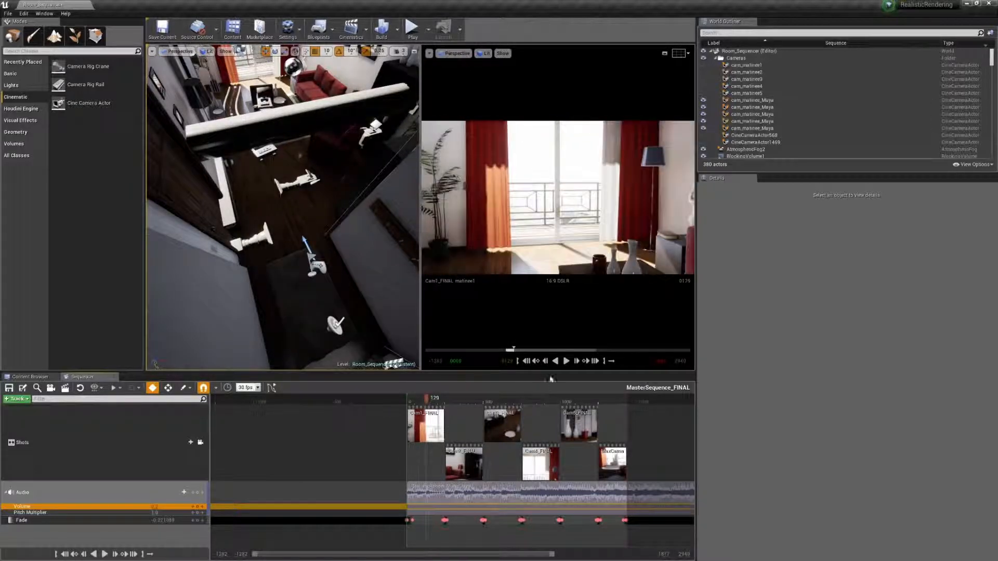
click(566, 361)
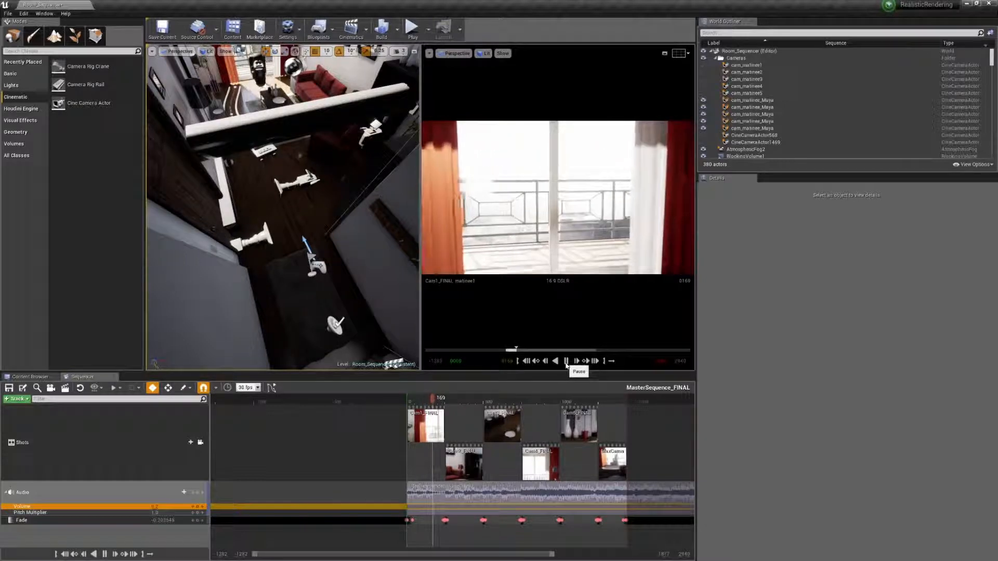
click(567, 363)
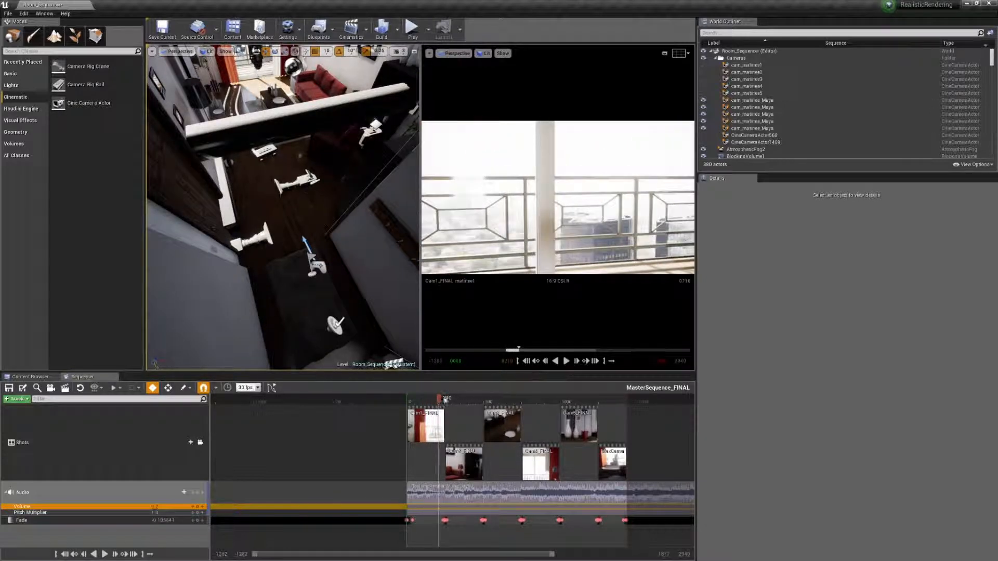
Step: Fade the music in by keying Volume at frame 19 and setting it to 0 at frame 1, and play the start
drag(439, 399, 419, 411)
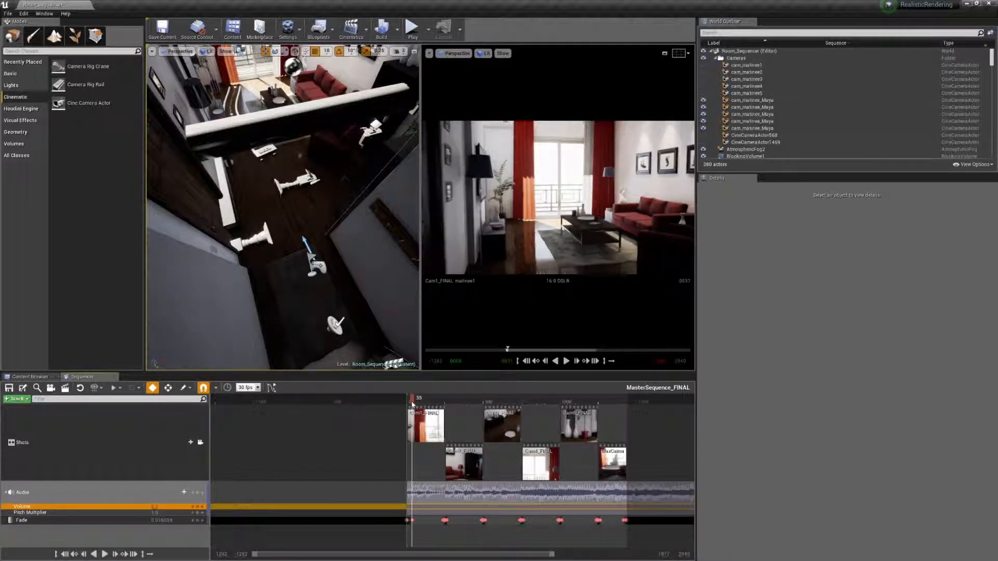
drag(415, 403, 409, 404)
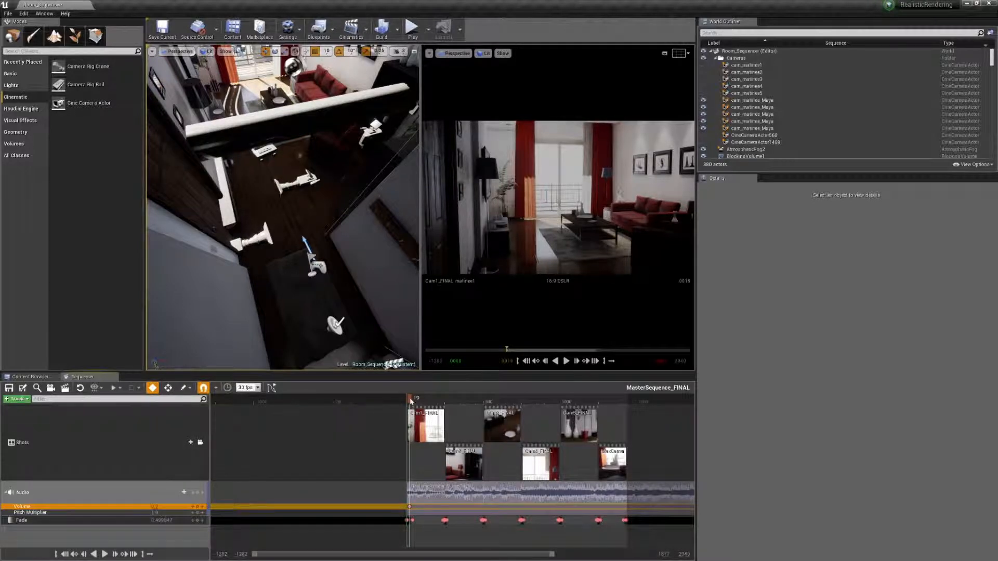
scroll(410, 401, up, 10)
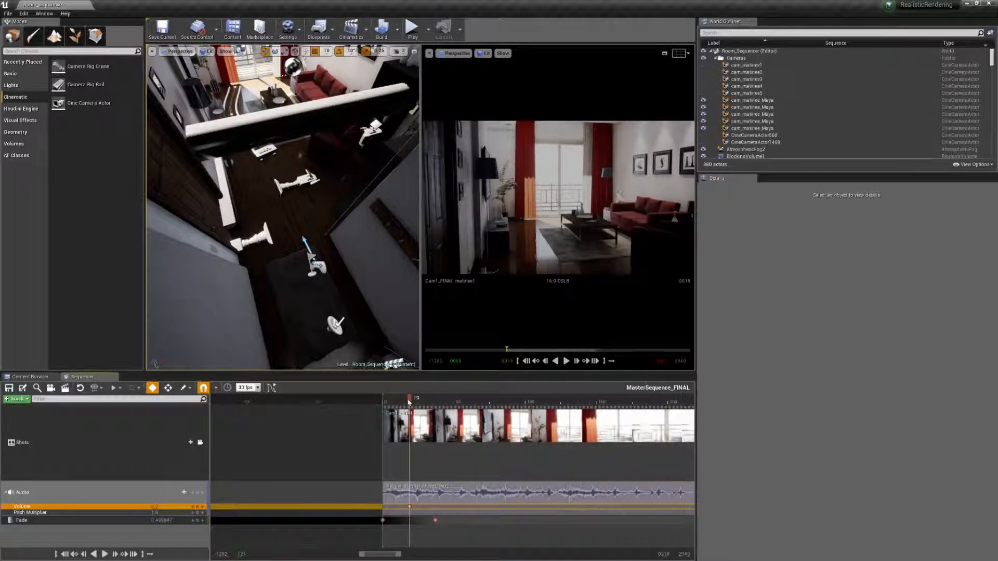
drag(411, 401, 384, 403)
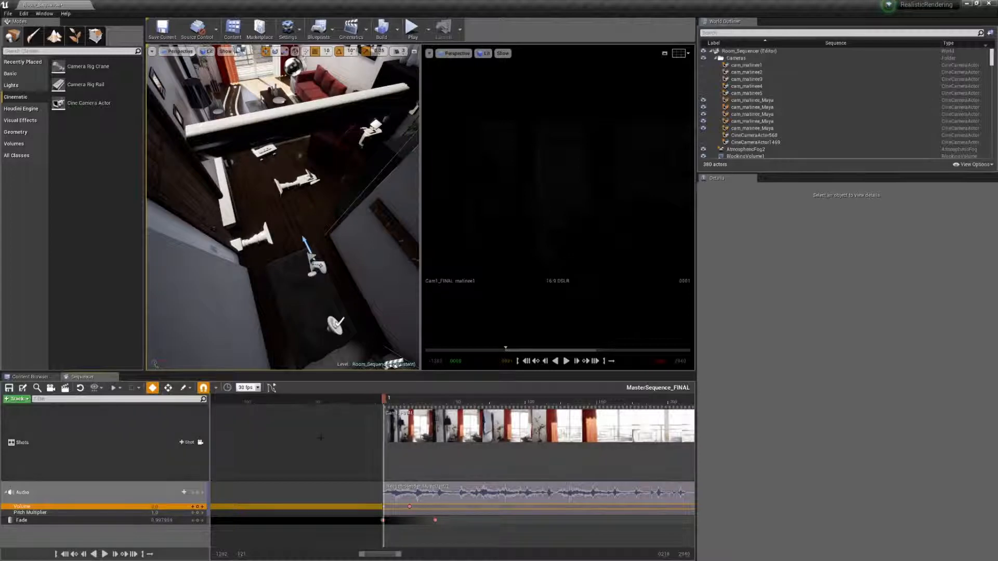
key(space)
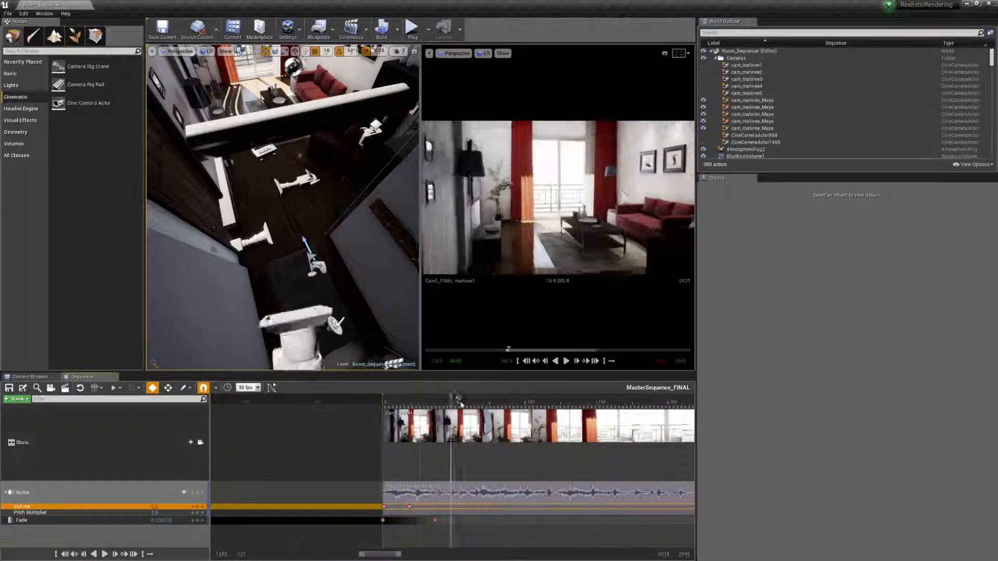
Step: Fade the music out at the end with Volume keys at about frame 1399 and frame 1430, and play back the MaxCamera_FINAL shot
drag(395, 558, 485, 560)
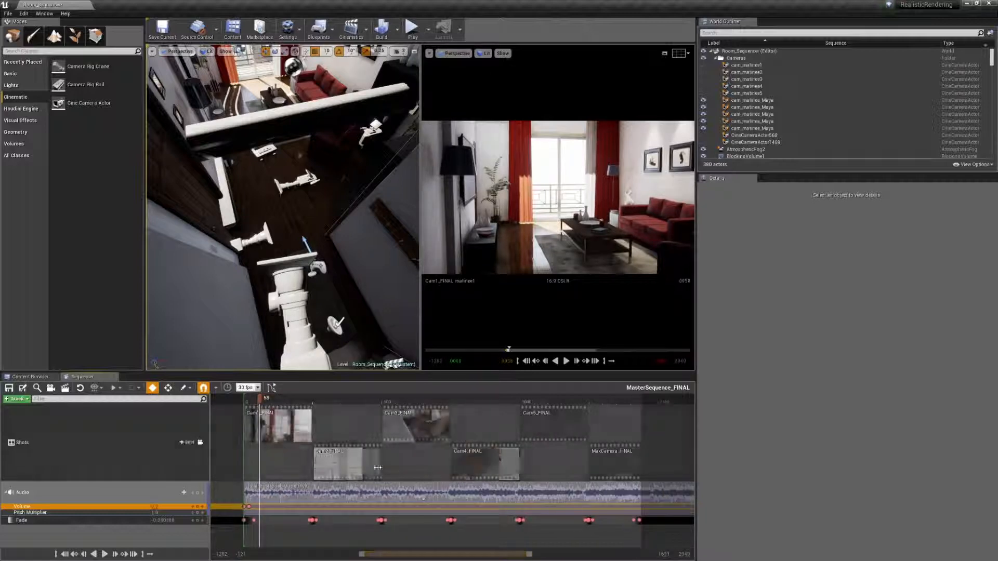
drag(263, 401, 634, 430)
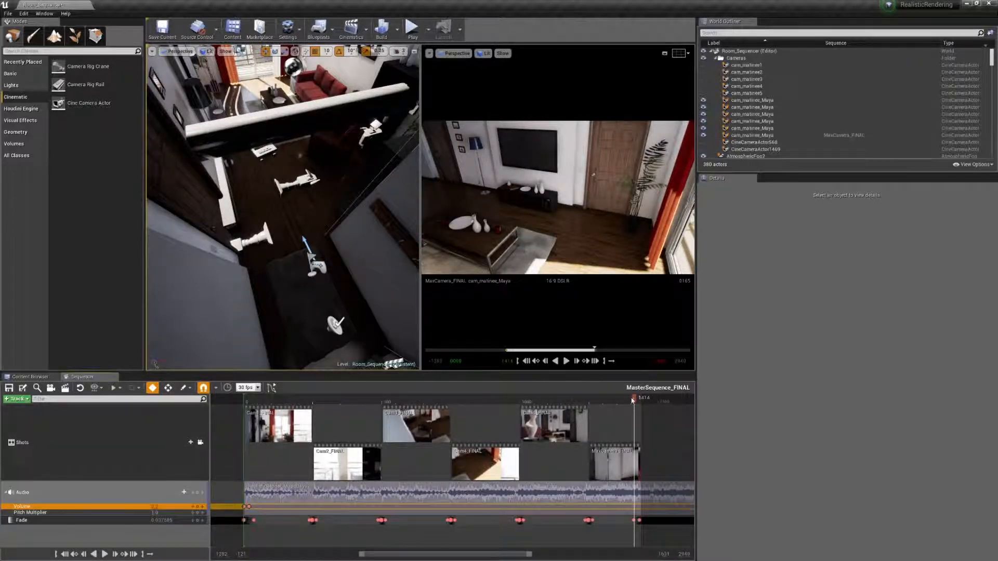
drag(634, 399, 630, 399)
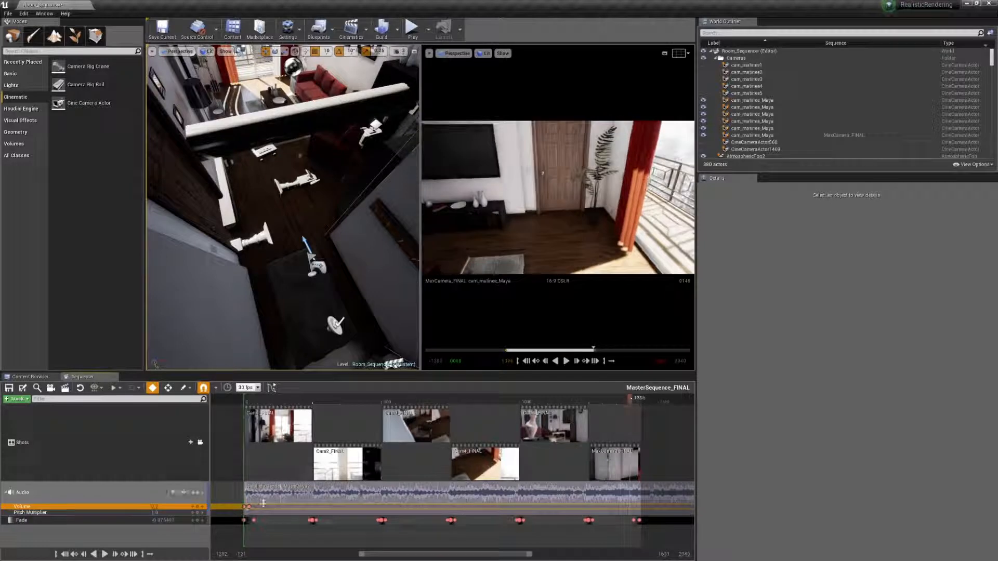
click(199, 507)
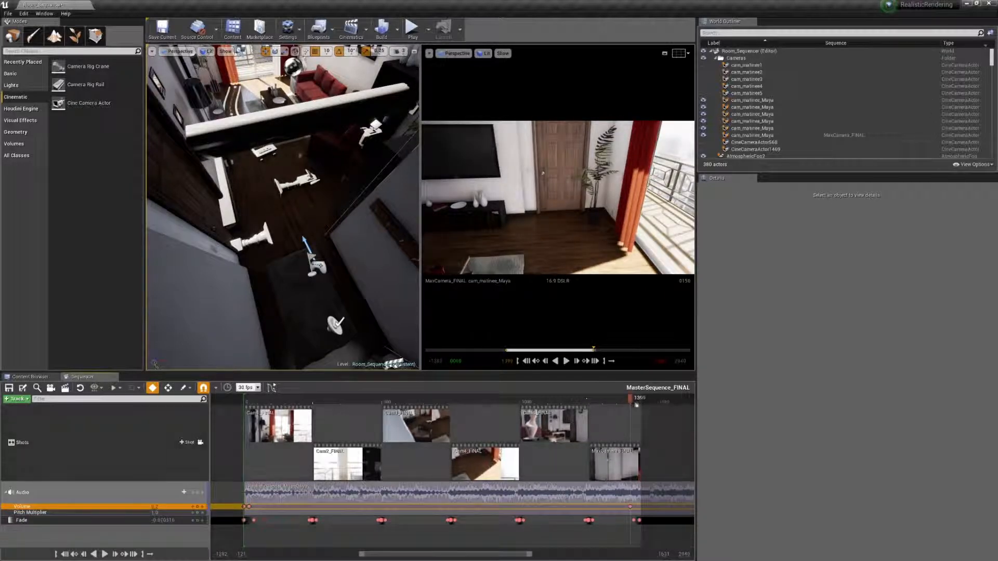
drag(630, 400, 639, 400)
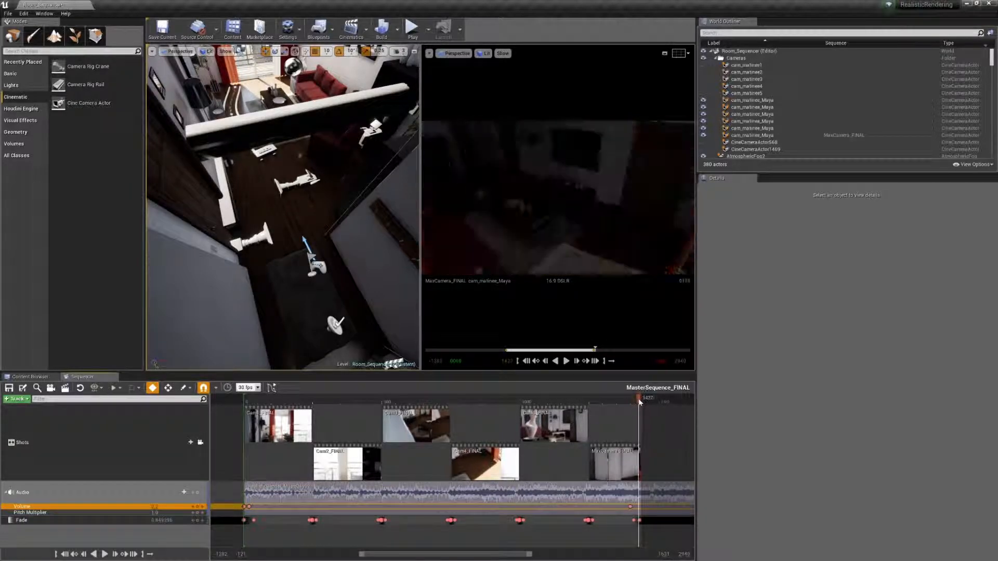
drag(636, 400, 592, 400)
click(567, 363)
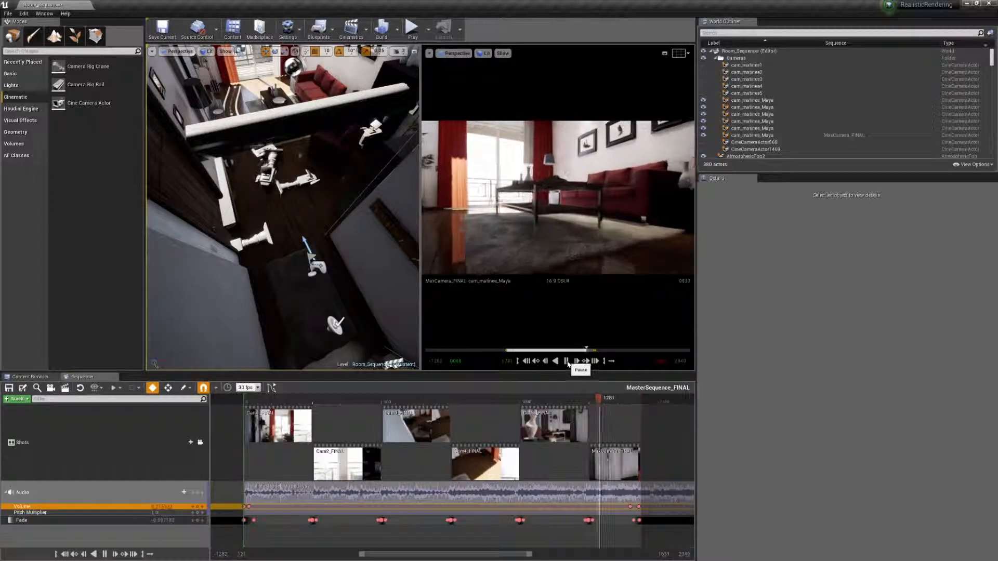